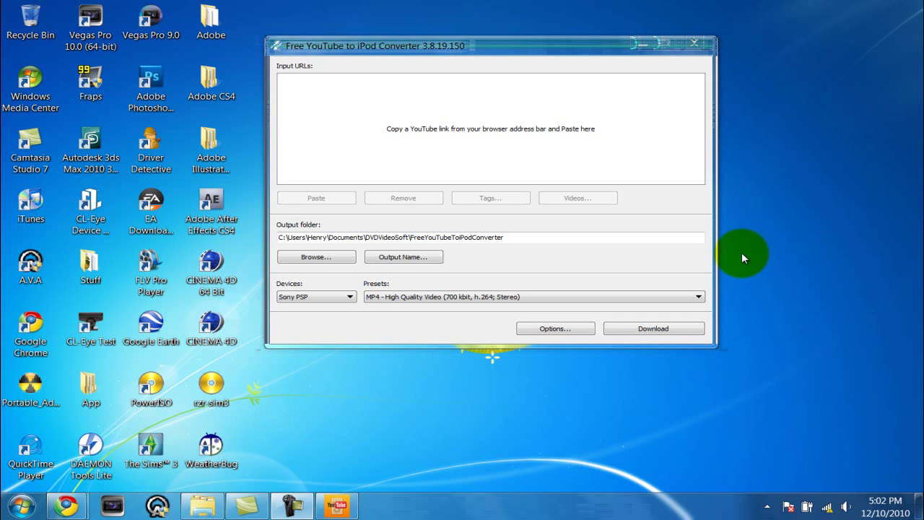
- Minimize the converter and bring the Call of Duty Tomahawk throw YouTube page forward
click(638, 43)
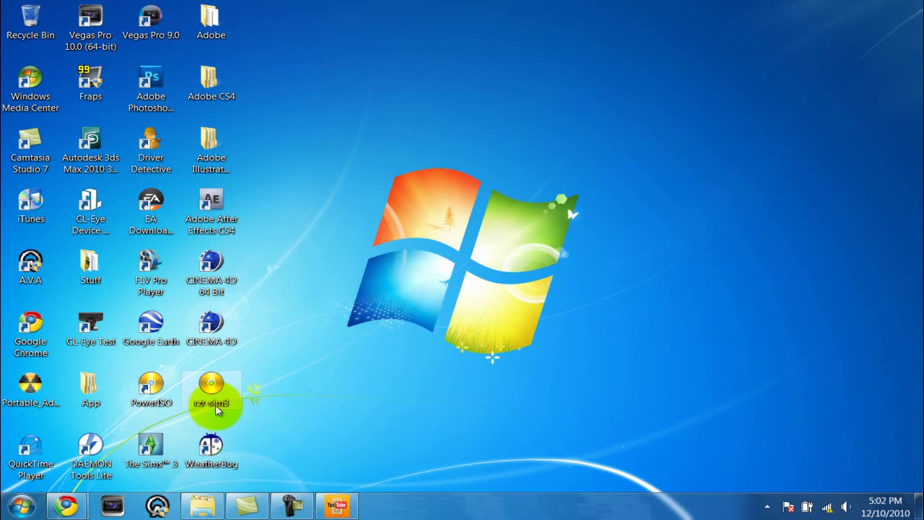
click(69, 507)
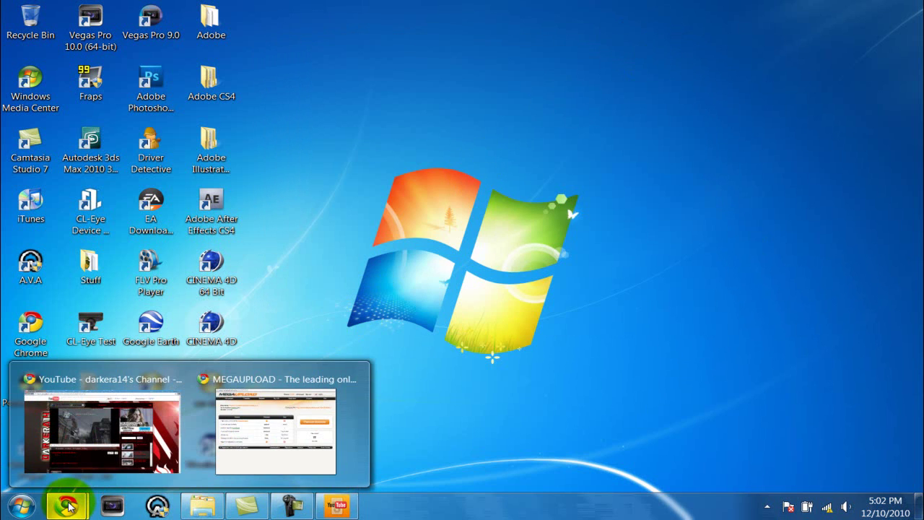
click(96, 452)
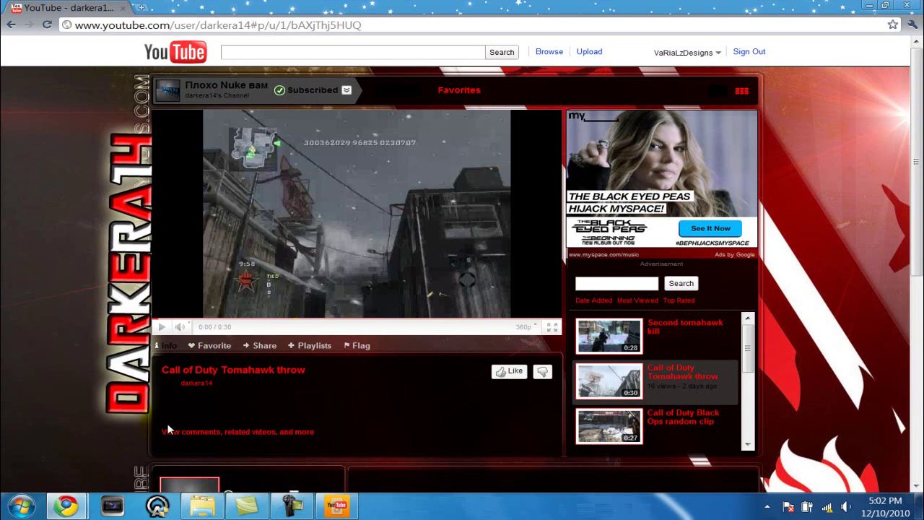
- Request the regular download on the MEGAUPLOAD page, then hide it and the converter
click(336, 505)
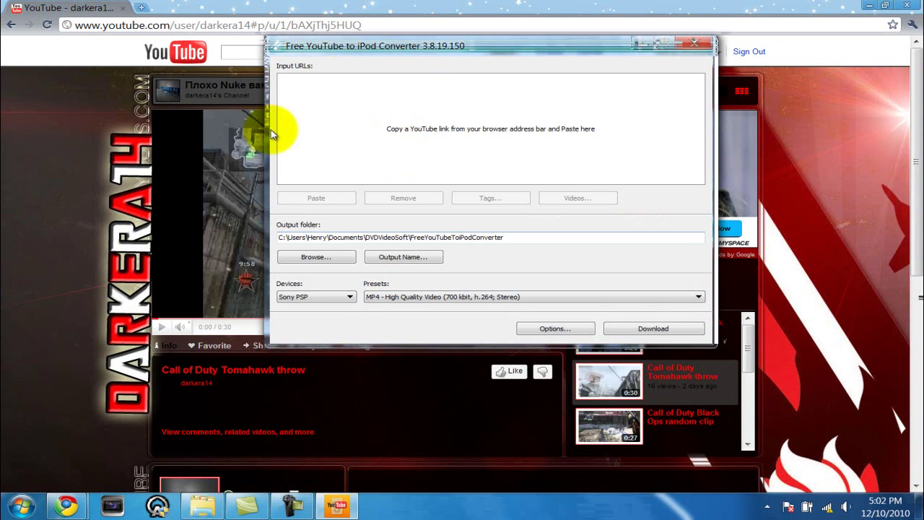
mouse_move(69, 507)
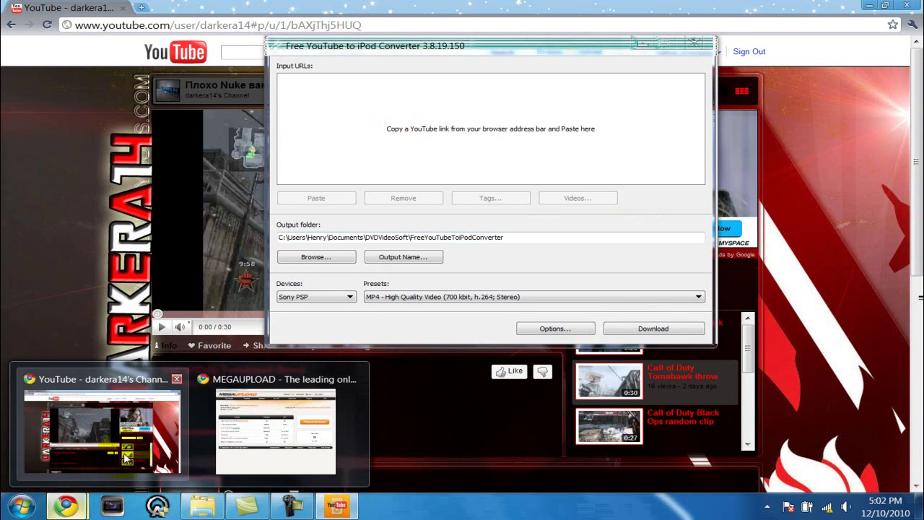
click(287, 419)
click(525, 285)
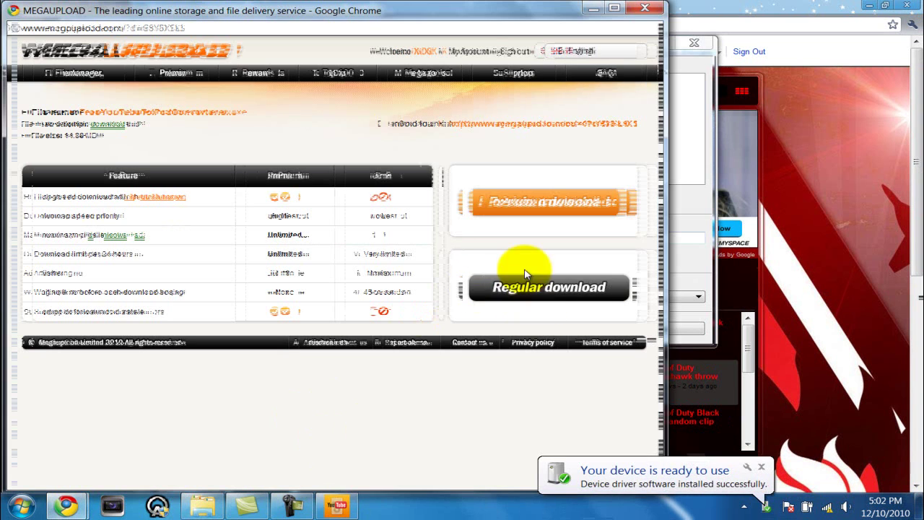
click(592, 8)
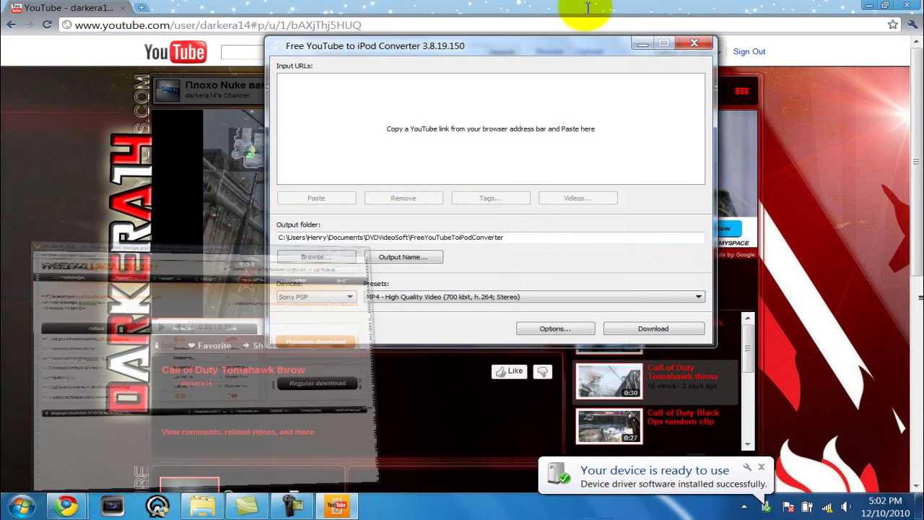
click(640, 47)
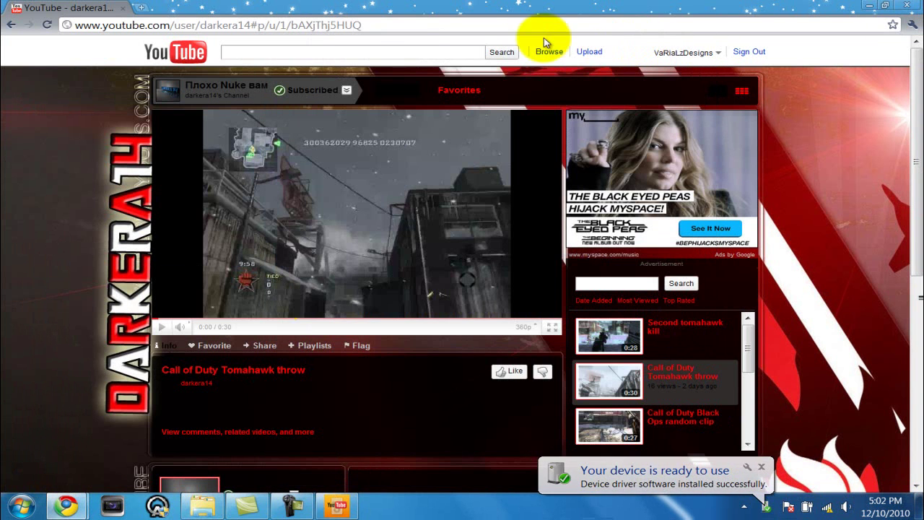
- Copy the YouTube video's URL from Chrome and paste it into the converter's Input URLs list
click(394, 27)
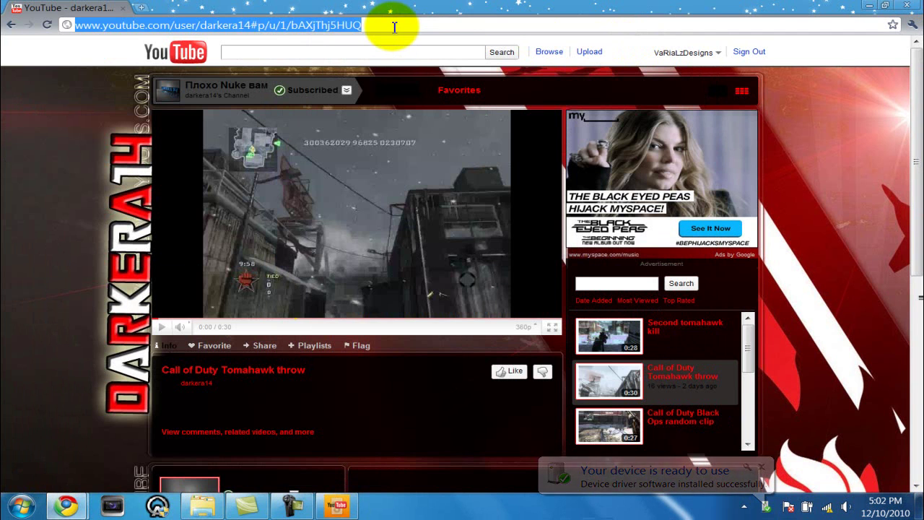
right_click(316, 27)
click(348, 66)
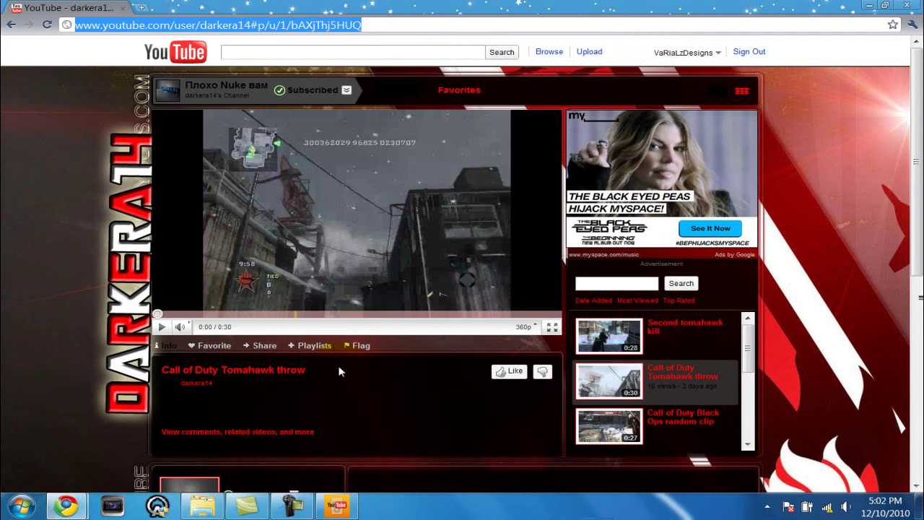
click(338, 506)
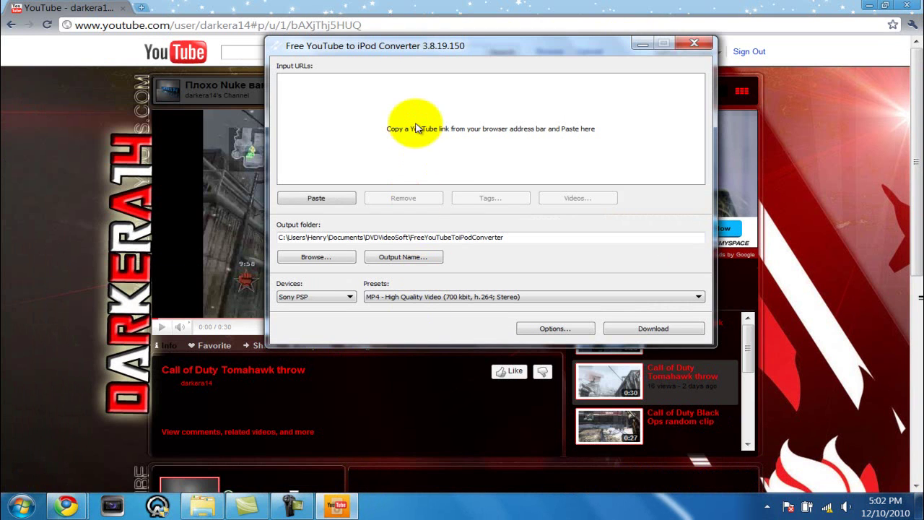
right_click(426, 143)
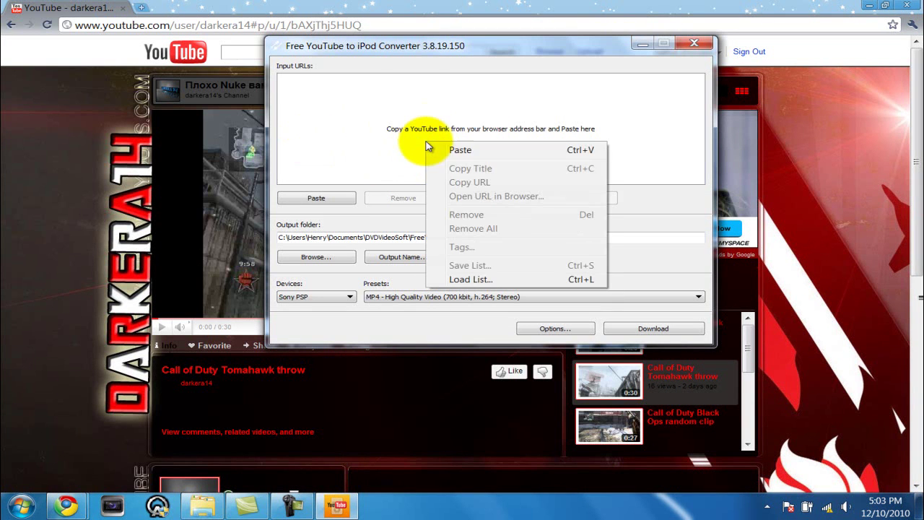
click(461, 150)
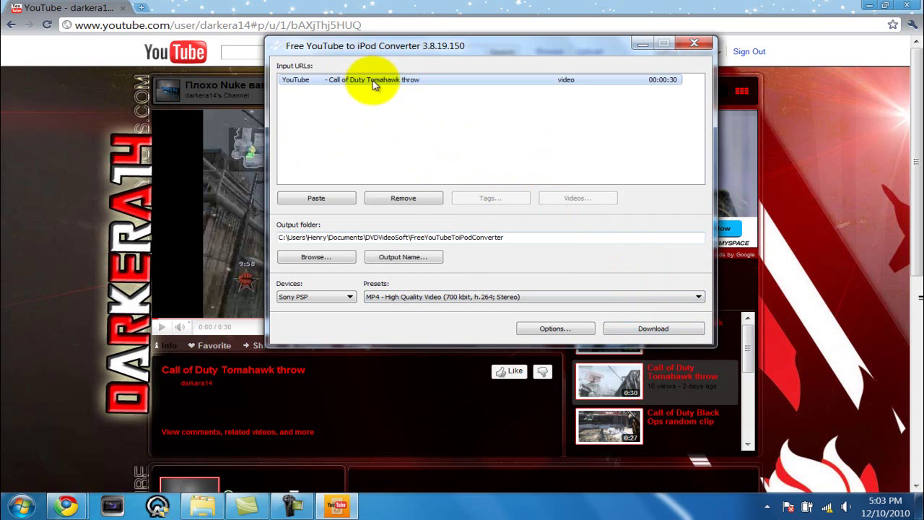
- Start the Sony PSP MP4 download of the Tomahawk throw video, then bring the YouTube page forward and hide it
click(641, 330)
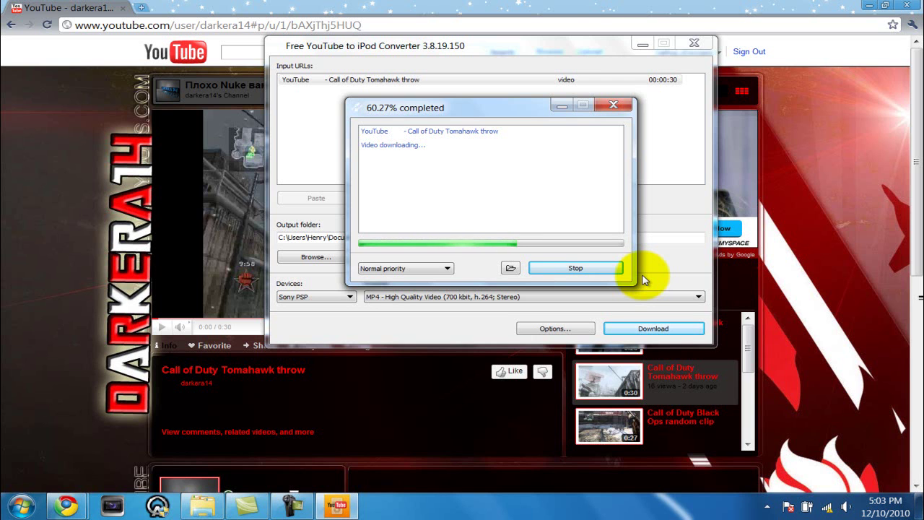
click(56, 210)
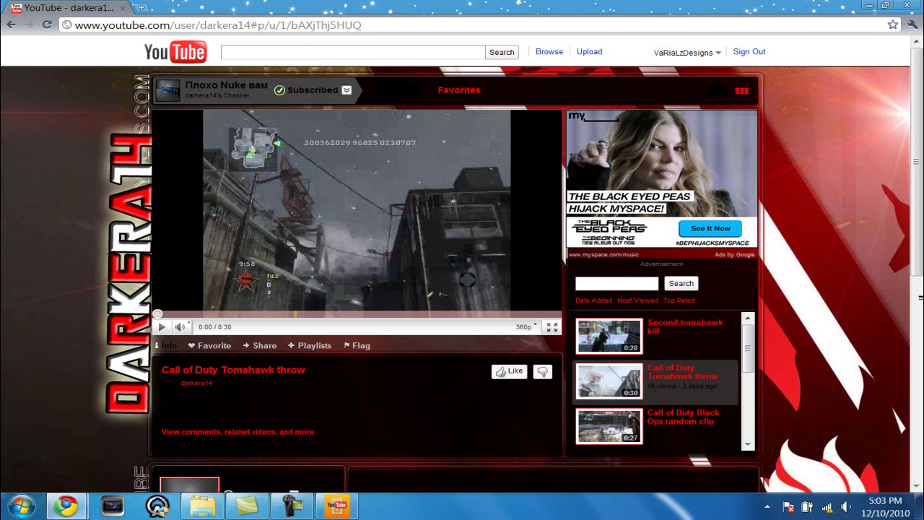
click(867, 5)
- Hide the converter and close the MEGAUPLOAD Chrome window from the taskbar preview
click(560, 106)
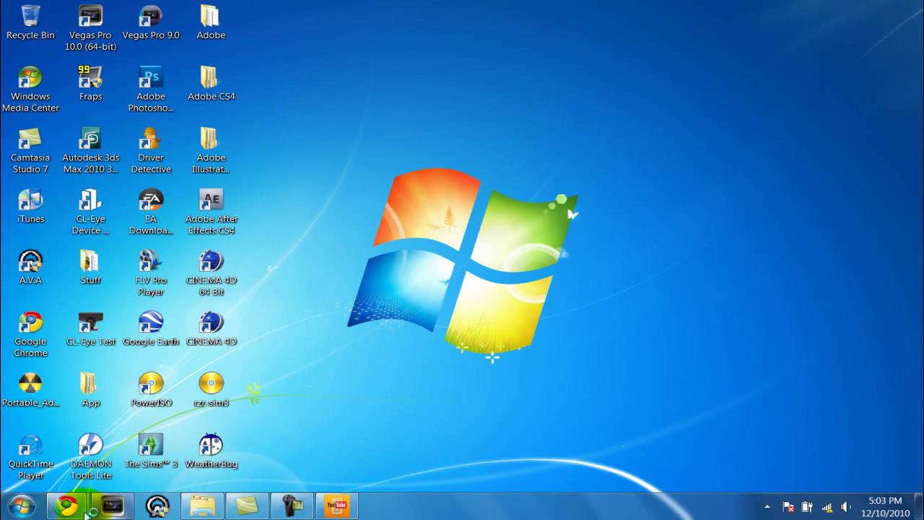
mouse_move(65, 504)
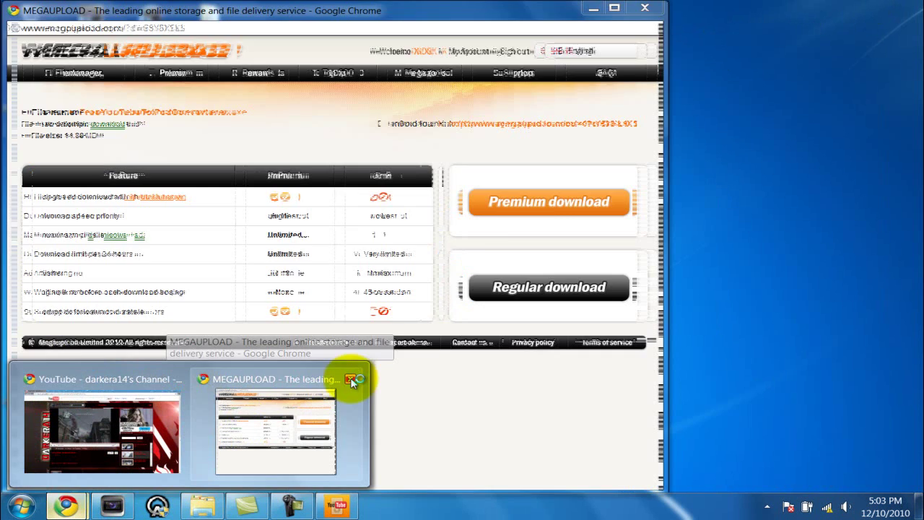
click(350, 379)
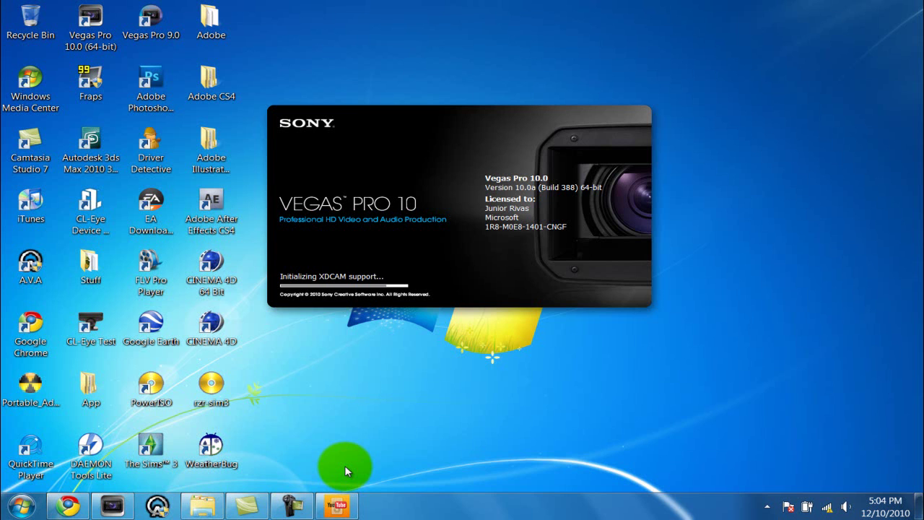
- Restore the converter, wait for the download to reach 100%, and dismiss the completion message
click(337, 505)
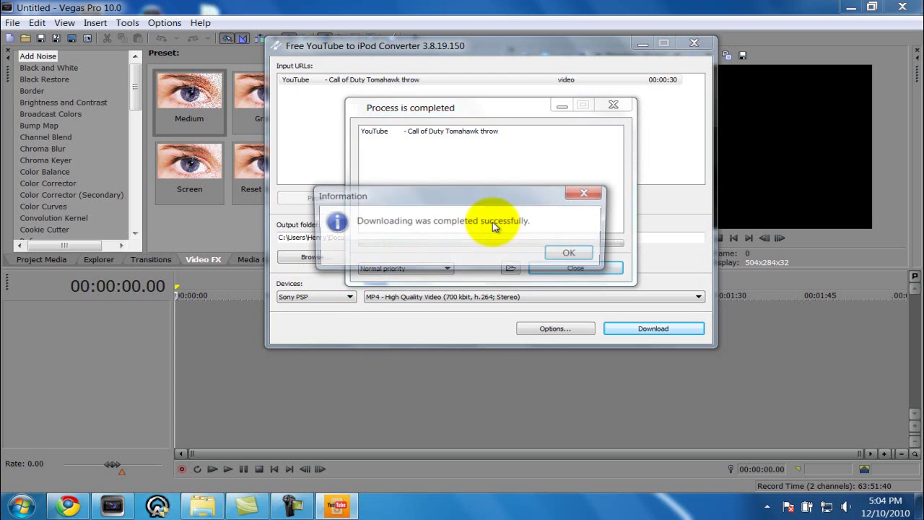
click(560, 252)
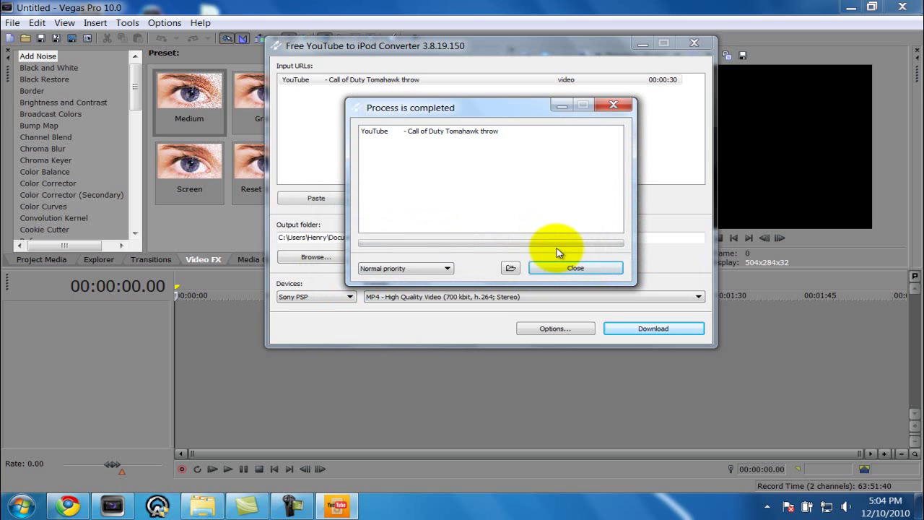
- Open the converter's output folder and resize the Explorer window to sit beside Vegas
click(510, 268)
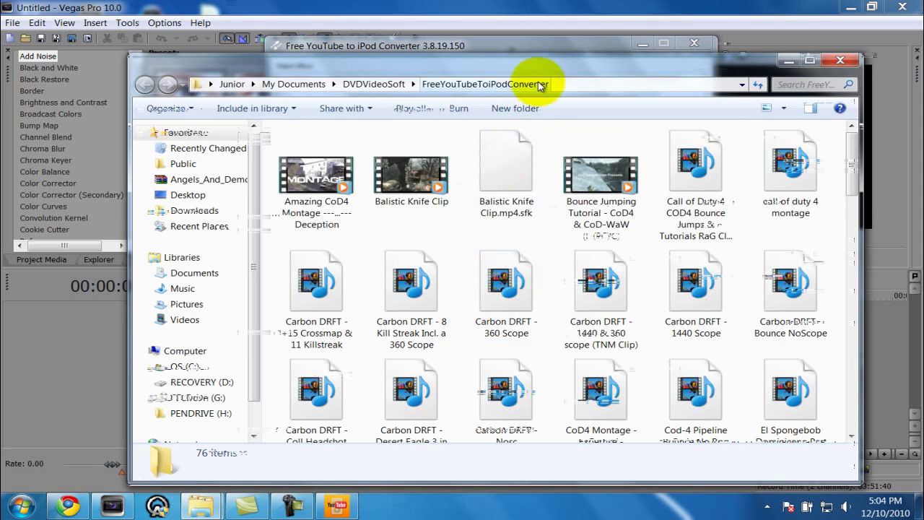
drag(558, 63, 619, 23)
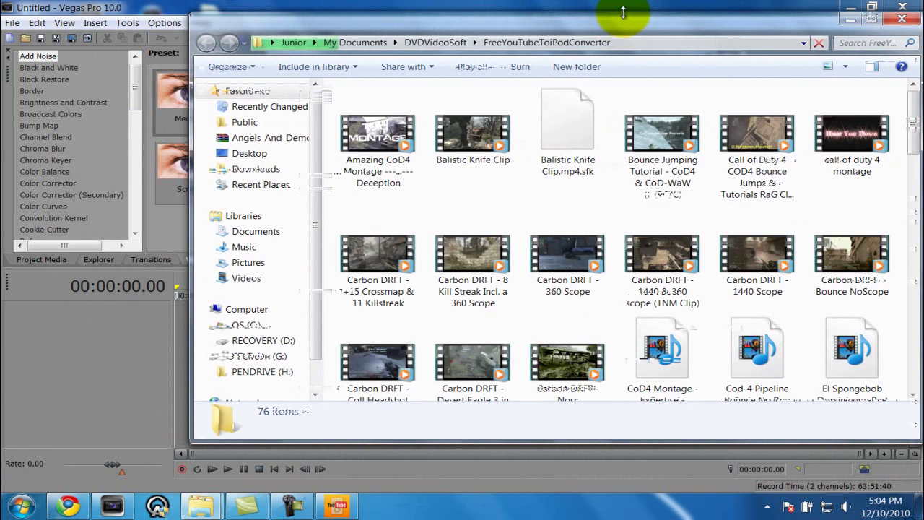
drag(571, 13, 499, 37)
drag(889, 155, 599, 224)
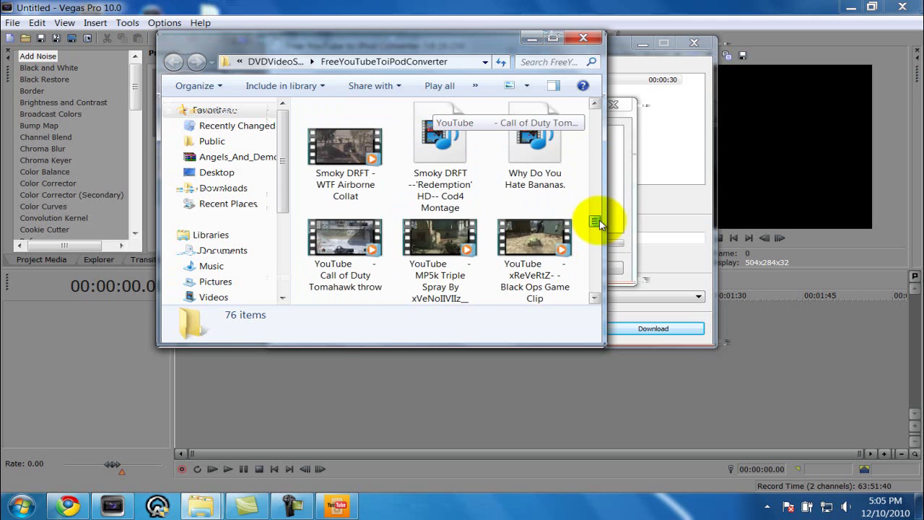
- Drag the Call of Duty Tomahawk throw file onto the Vegas timeline and minimize Explorer
click(354, 245)
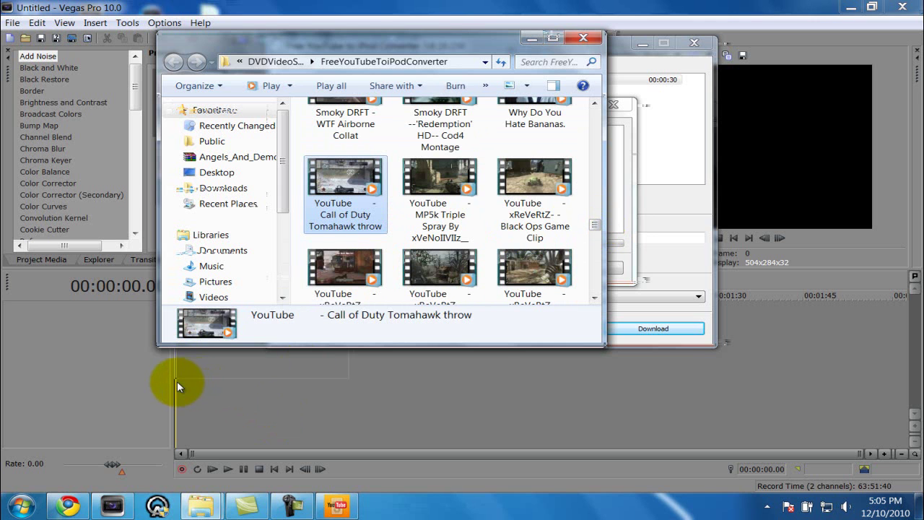
drag(177, 381, 177, 381)
click(531, 37)
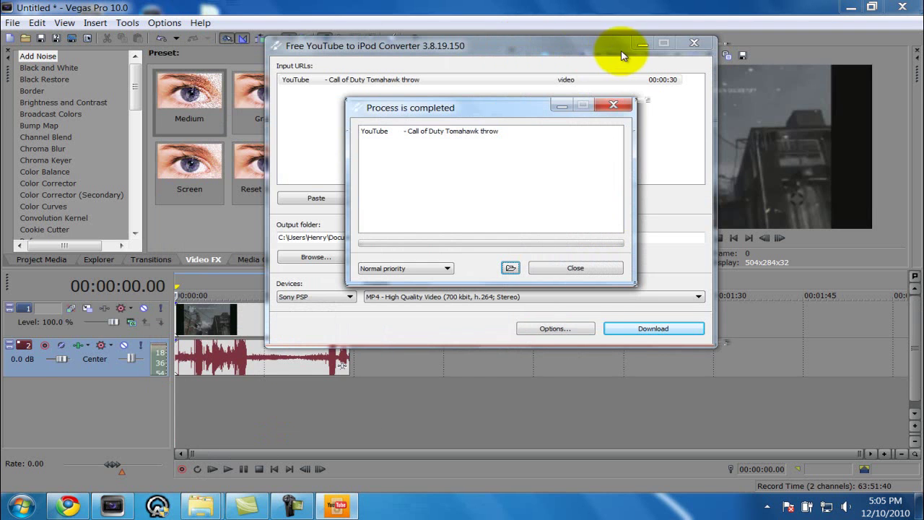
click(614, 105)
click(638, 45)
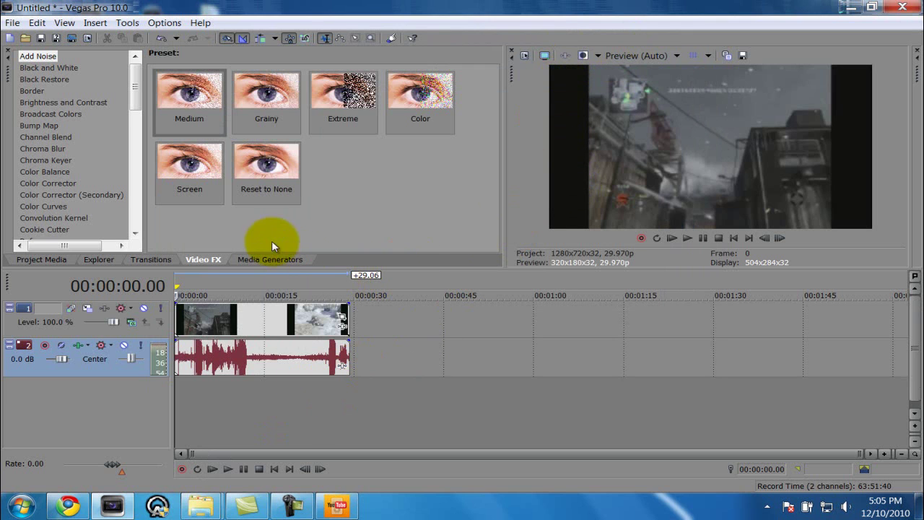
click(12, 23)
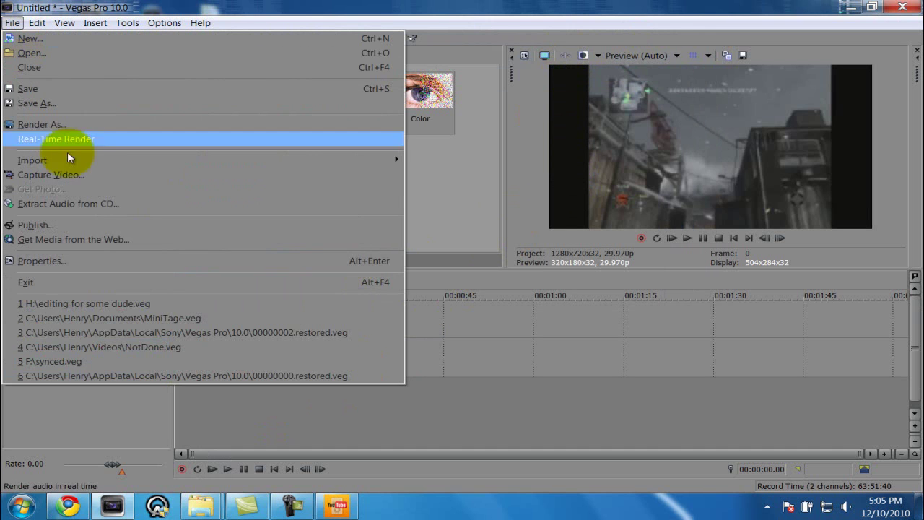
click(56, 263)
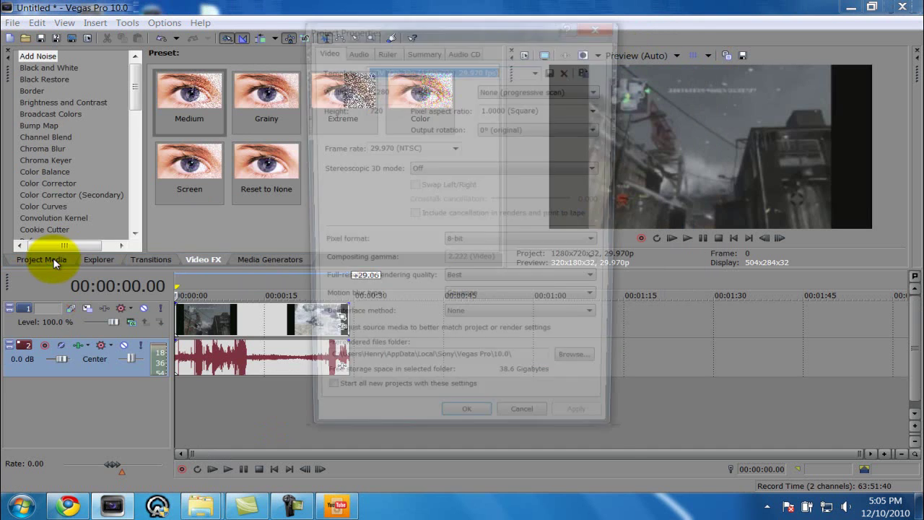
click(539, 70)
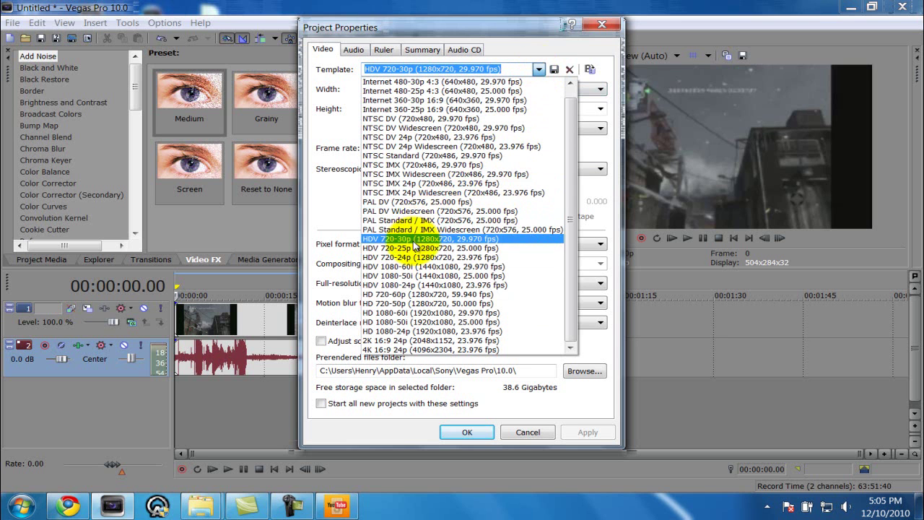
click(332, 193)
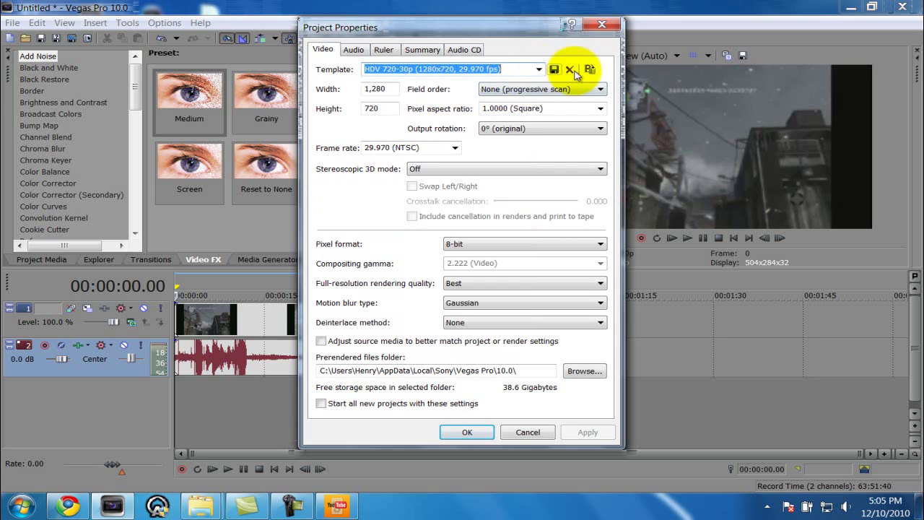
click(602, 23)
click(12, 23)
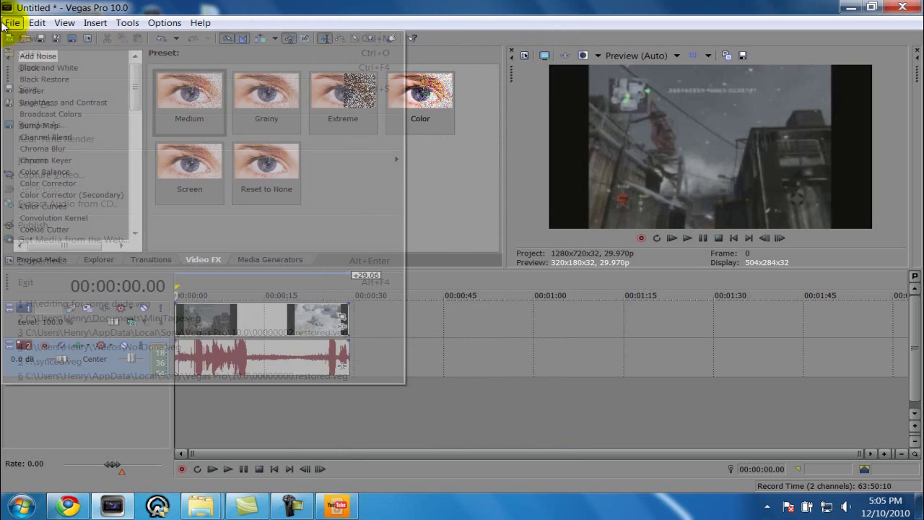
click(67, 262)
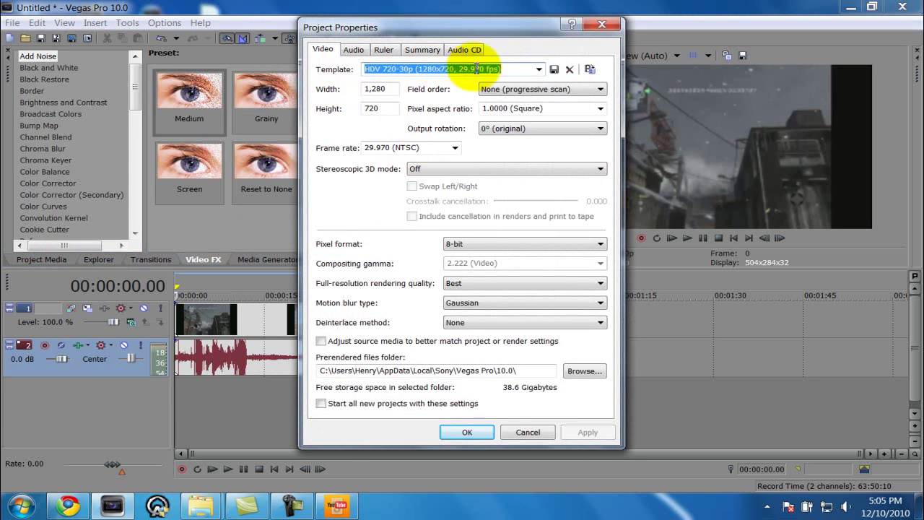
click(538, 69)
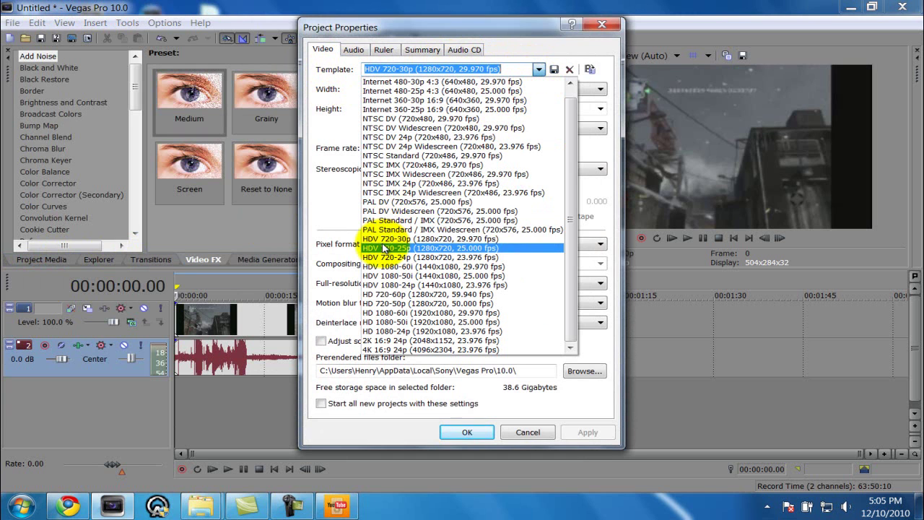
click(330, 206)
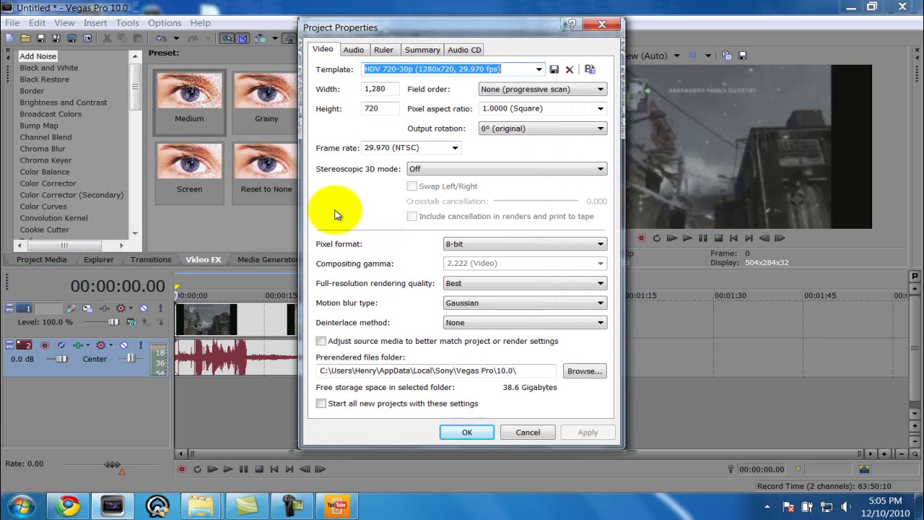
click(534, 244)
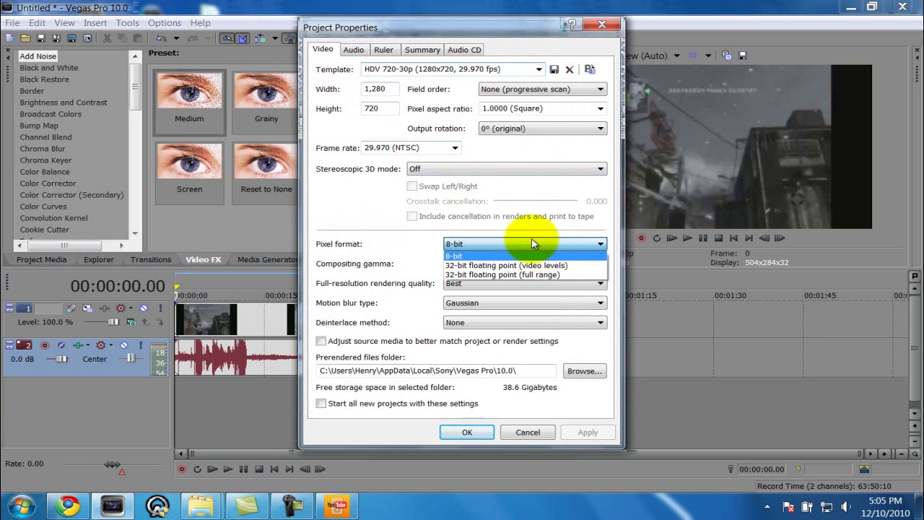
click(414, 253)
click(459, 285)
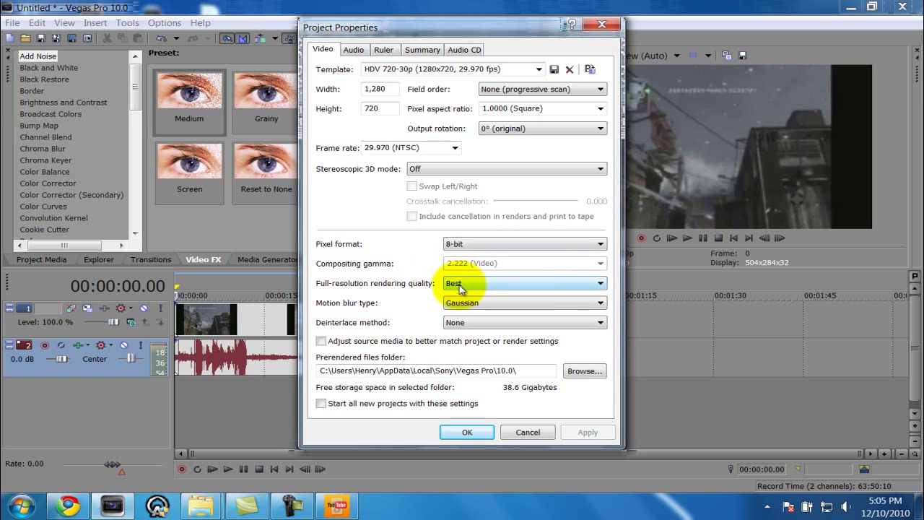
click(459, 285)
click(468, 326)
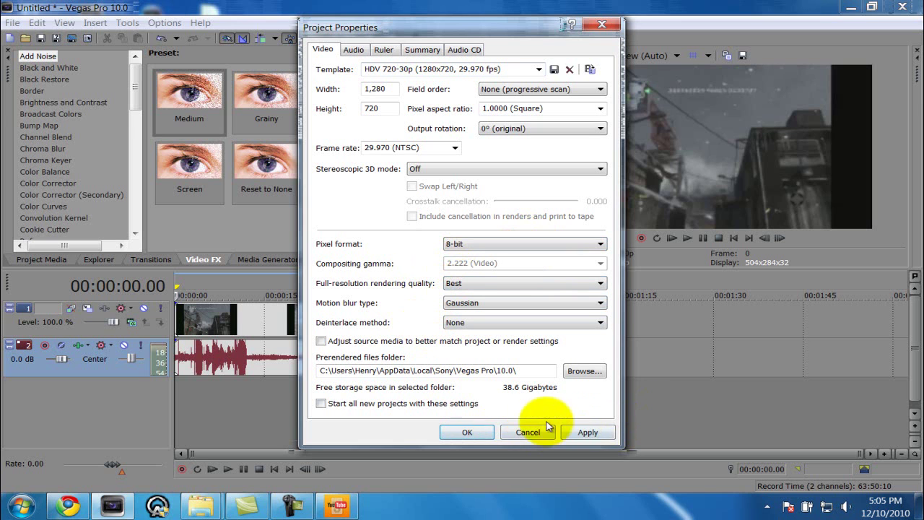
click(480, 434)
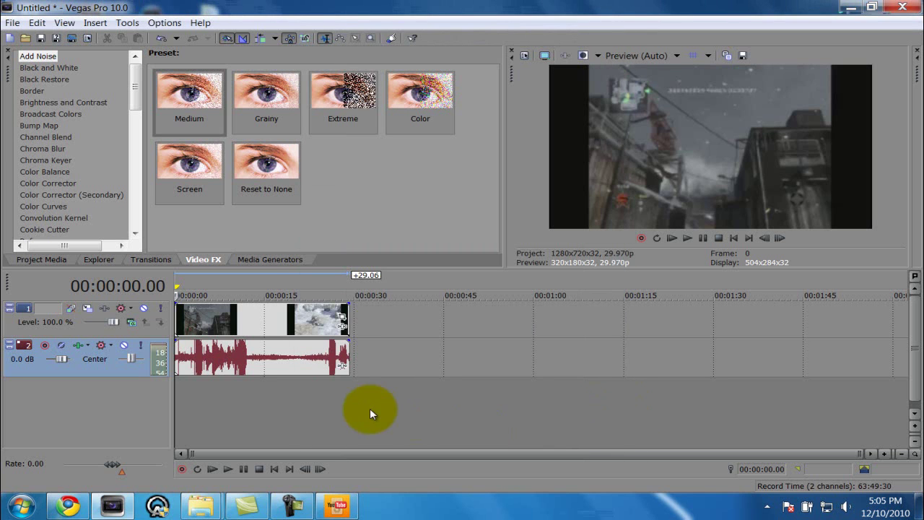
- In Video Event Pan/Crop, set Maintain aspect ratio to No and crop the side bars to width 361.7
right_click(262, 324)
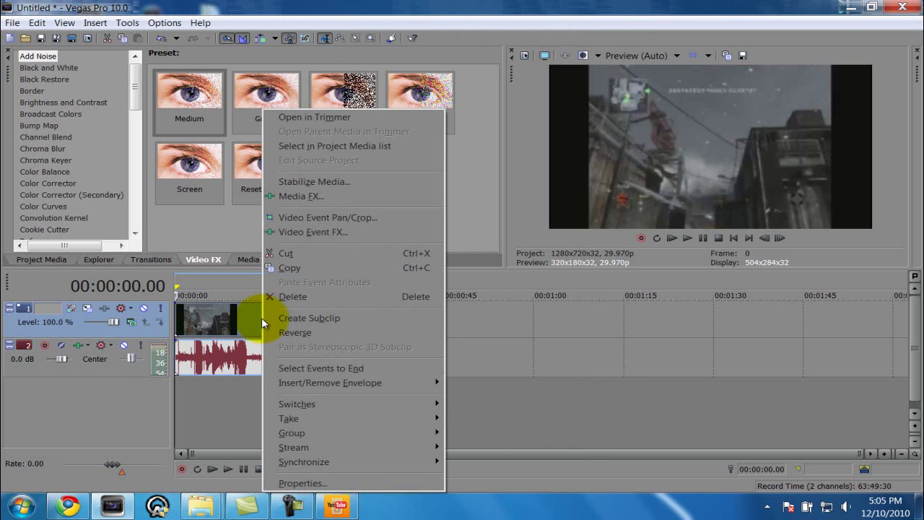
click(318, 217)
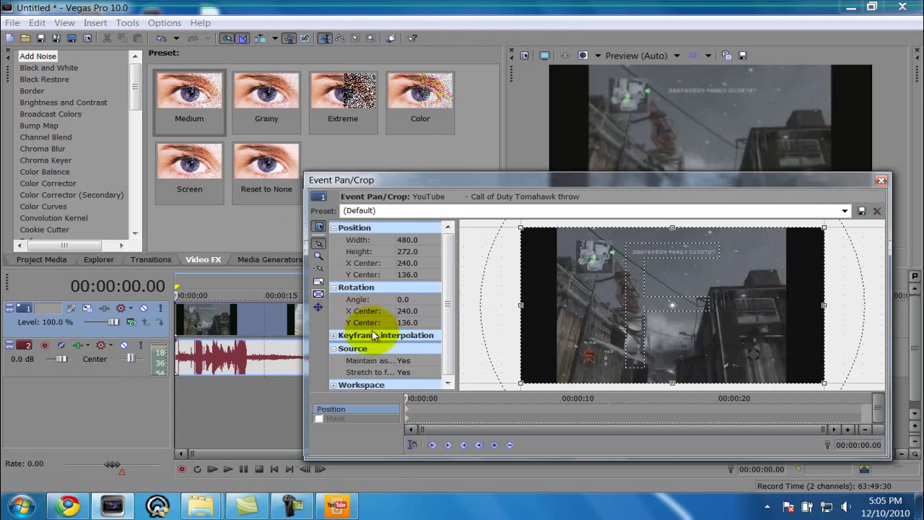
click(405, 361)
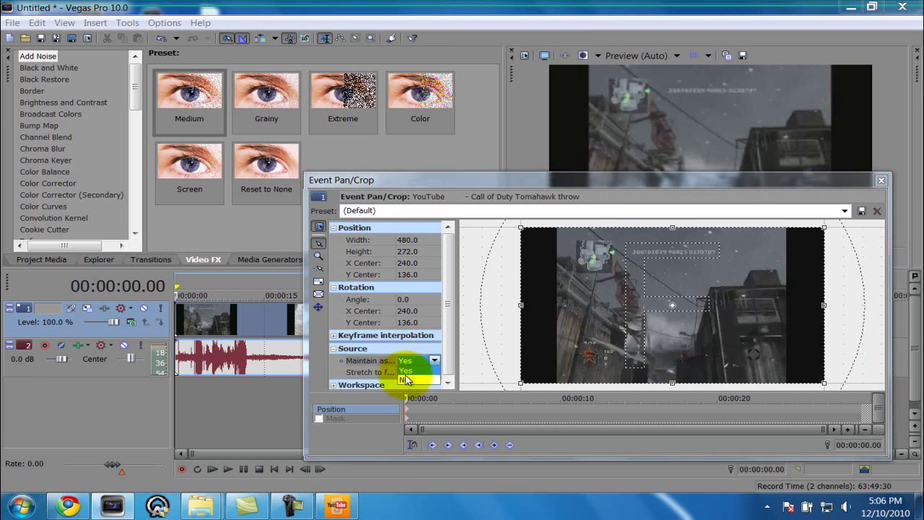
click(405, 377)
drag(522, 307, 556, 303)
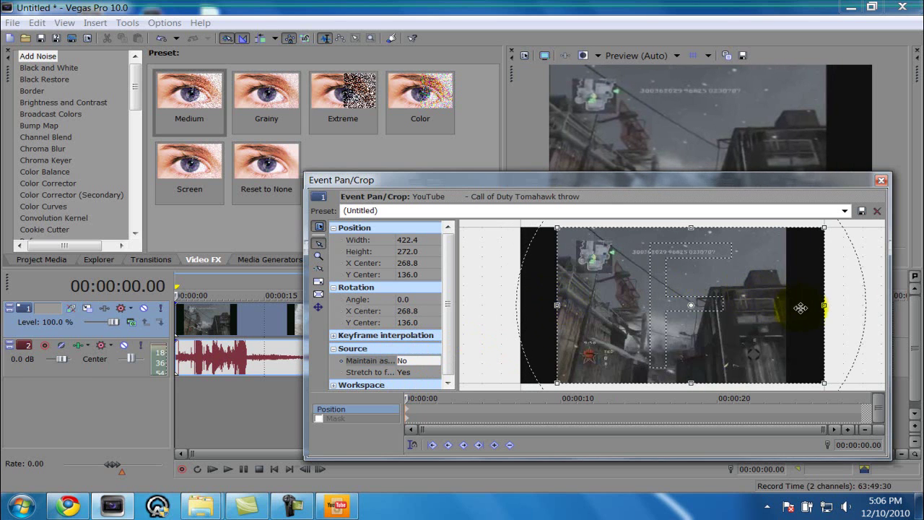
drag(820, 306, 784, 315)
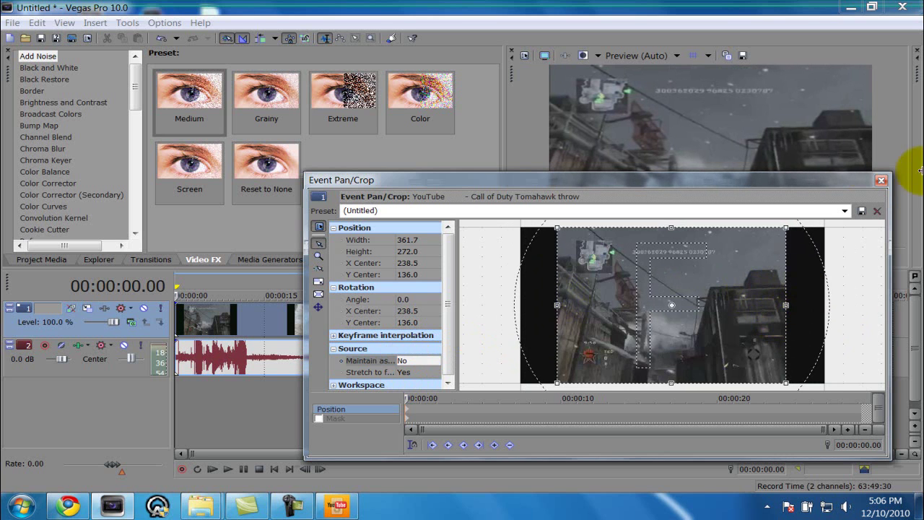
click(882, 180)
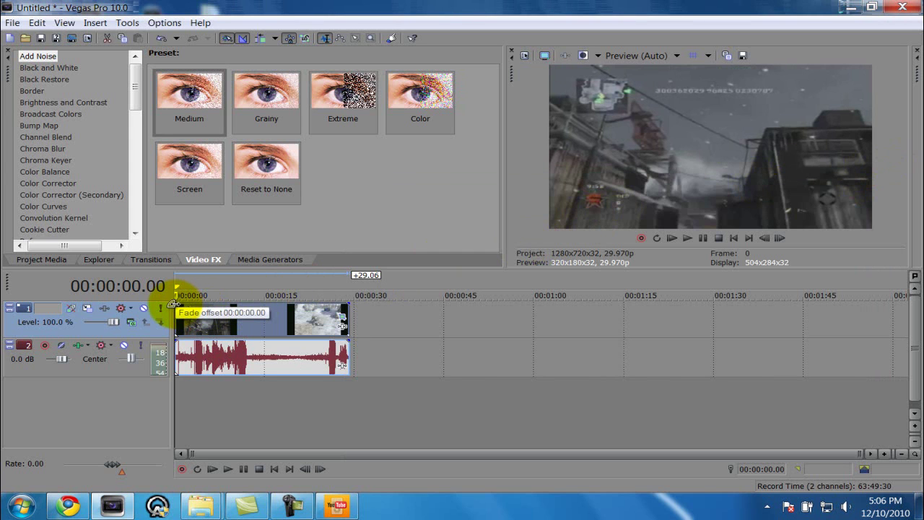
- Add a fade-in at the clip's start and a short fade-out at its end, then preview them
drag(175, 304, 181, 304)
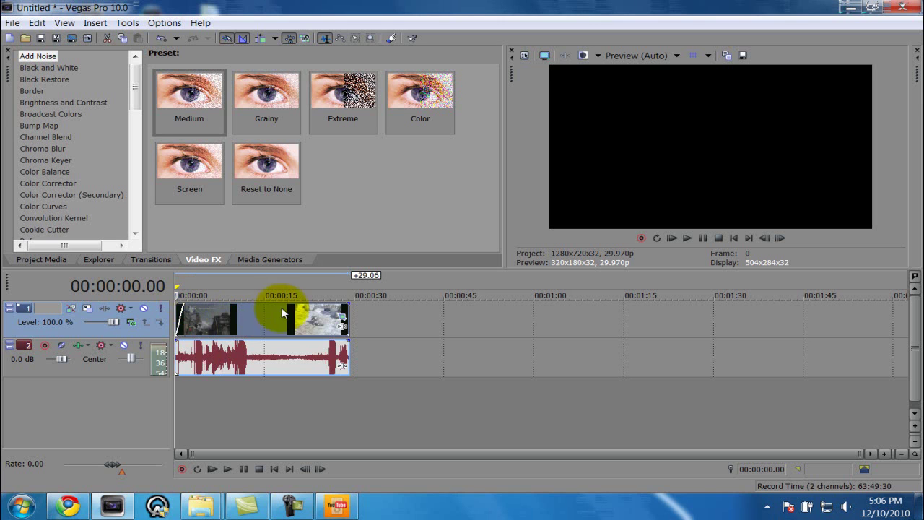
drag(347, 299, 347, 304)
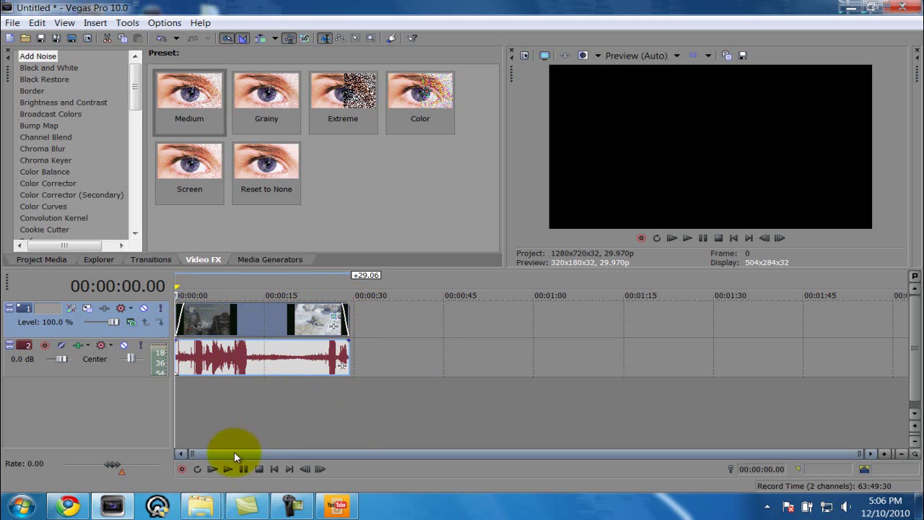
click(227, 470)
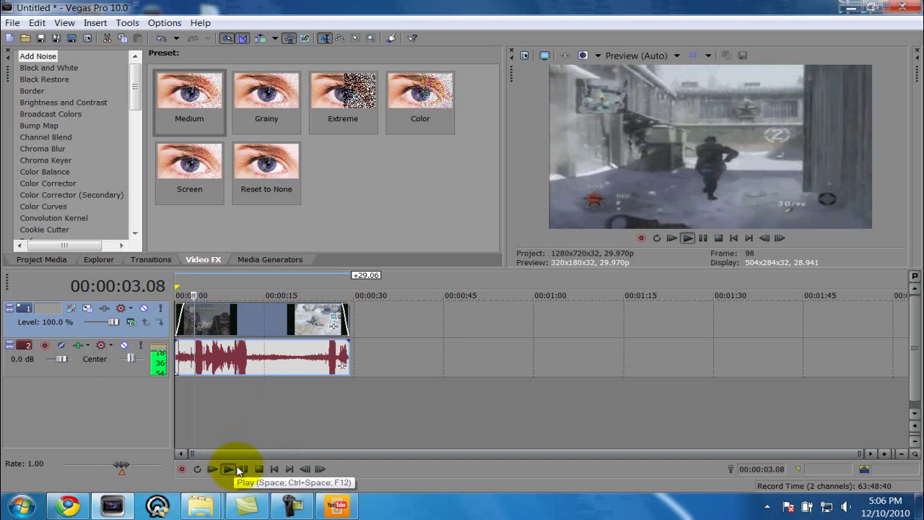
click(244, 469)
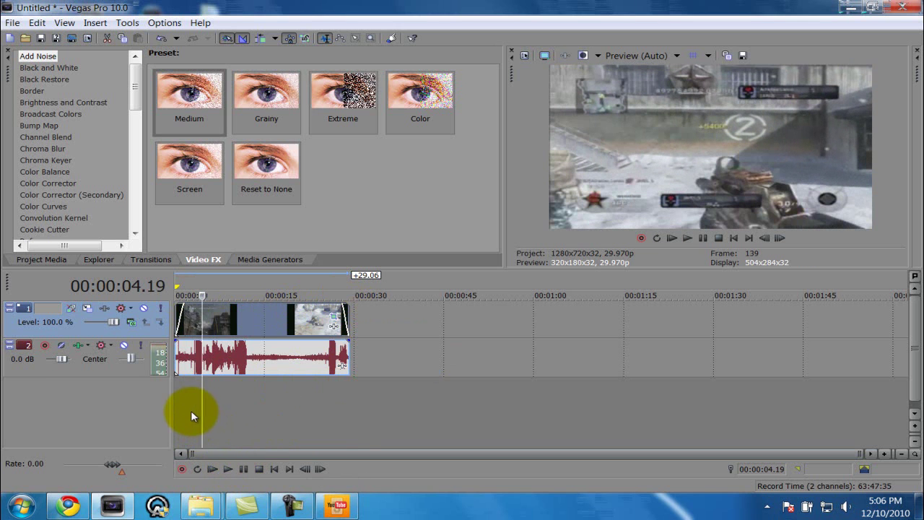
- Split the video and audio events at 00:00:03.12
click(193, 407)
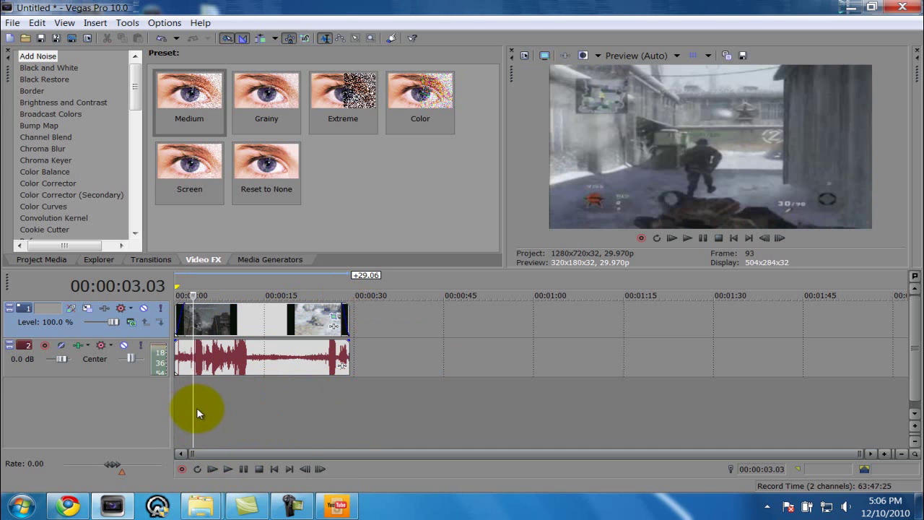
click(196, 408)
click(196, 407)
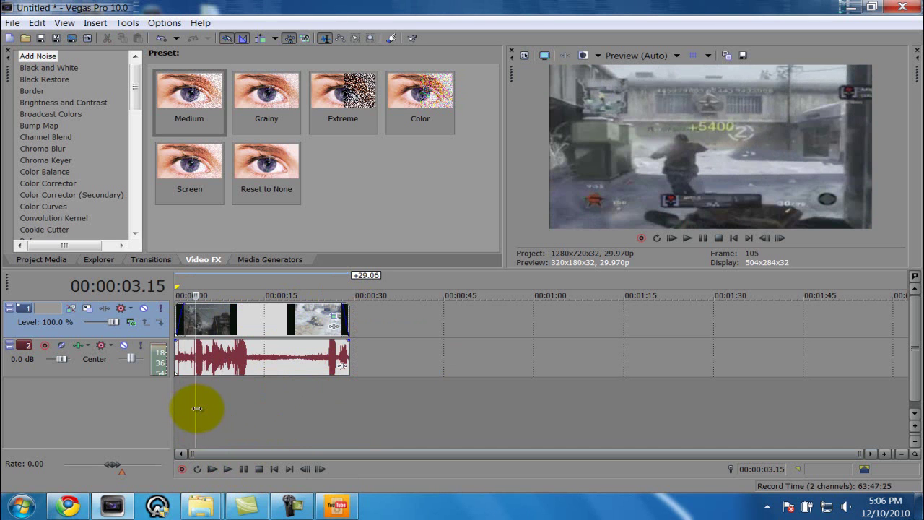
click(196, 408)
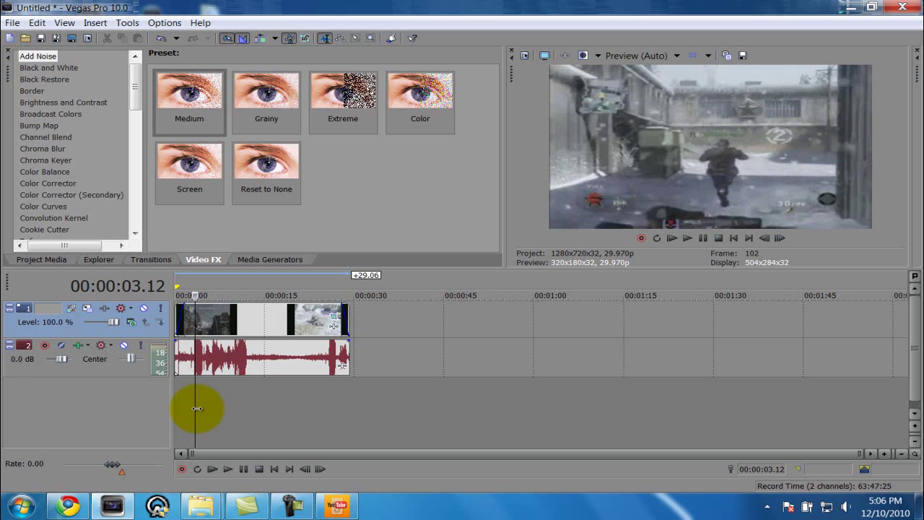
key(s)
click(203, 392)
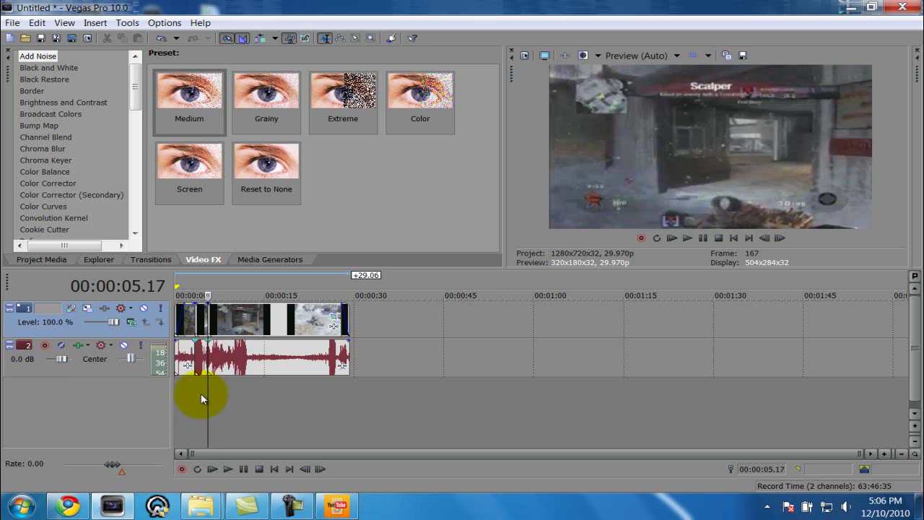
- Split the clip at the five-second mark and slide the later piece back against the first
key(s)
drag(243, 320, 338, 318)
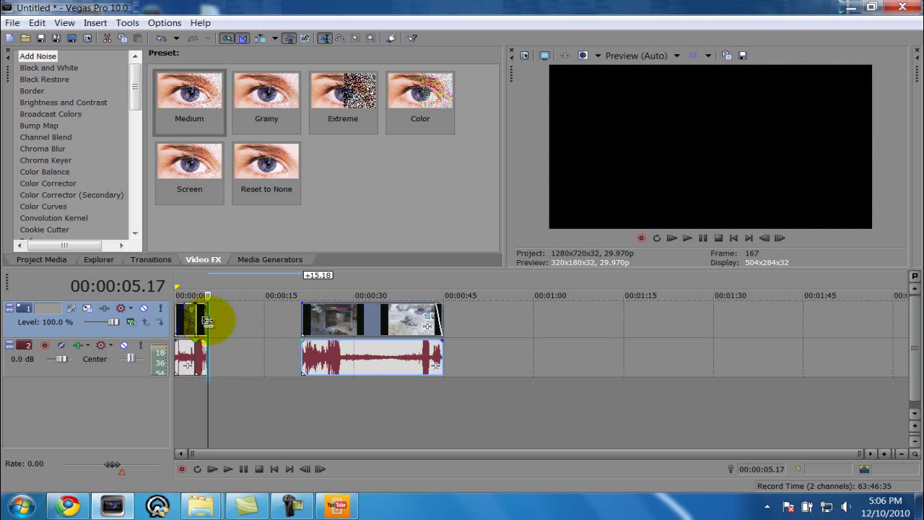
scroll(207, 319, up, 4)
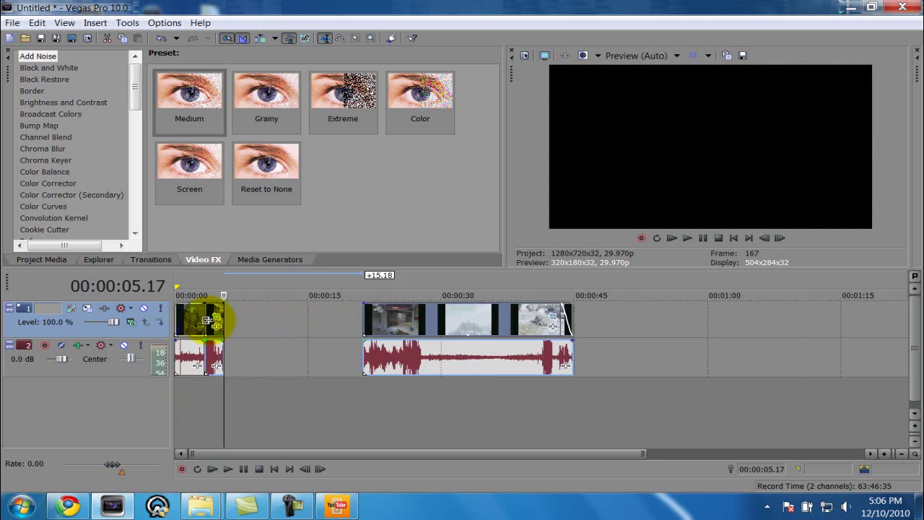
scroll(205, 317, up, 1)
scroll(201, 314, down, 3)
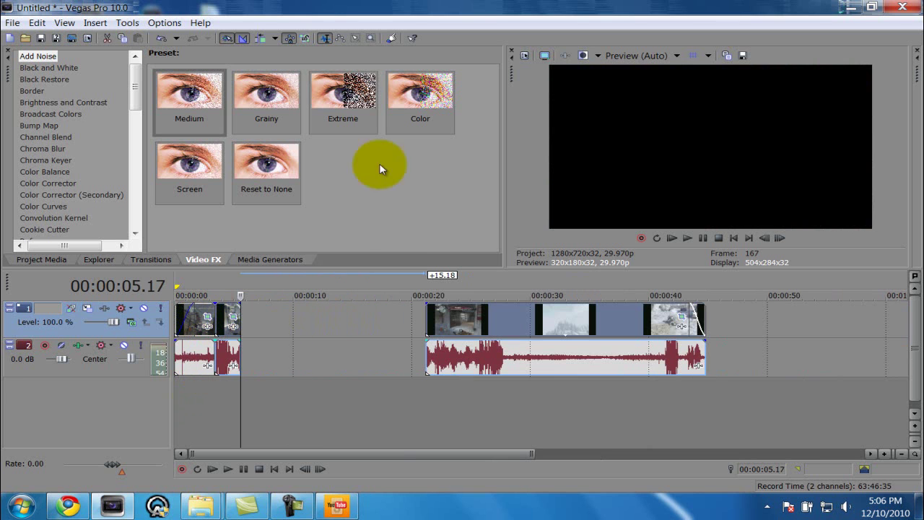
drag(233, 294, 283, 320)
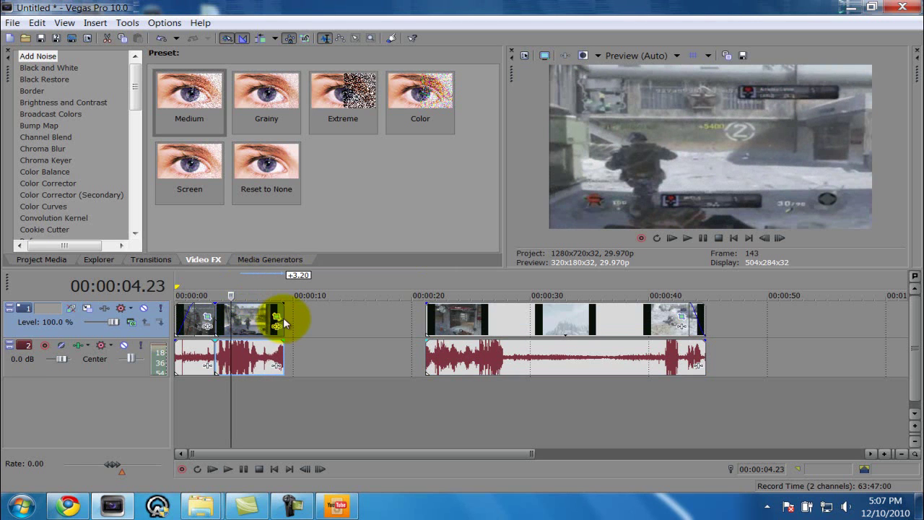
drag(443, 322, 288, 383)
- Preview the time range around the split, test muting the audio event, and undo back to the split layout
click(207, 404)
drag(214, 401, 284, 412)
click(228, 468)
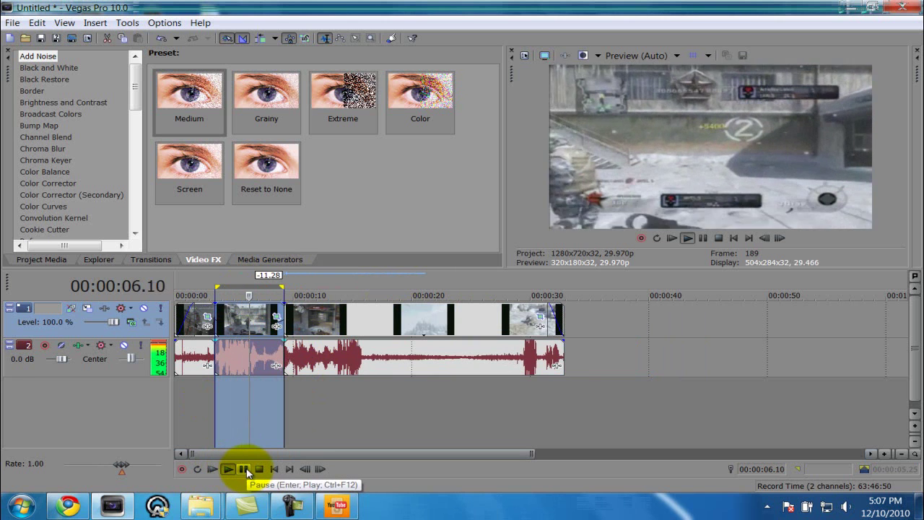
click(245, 469)
right_click(231, 355)
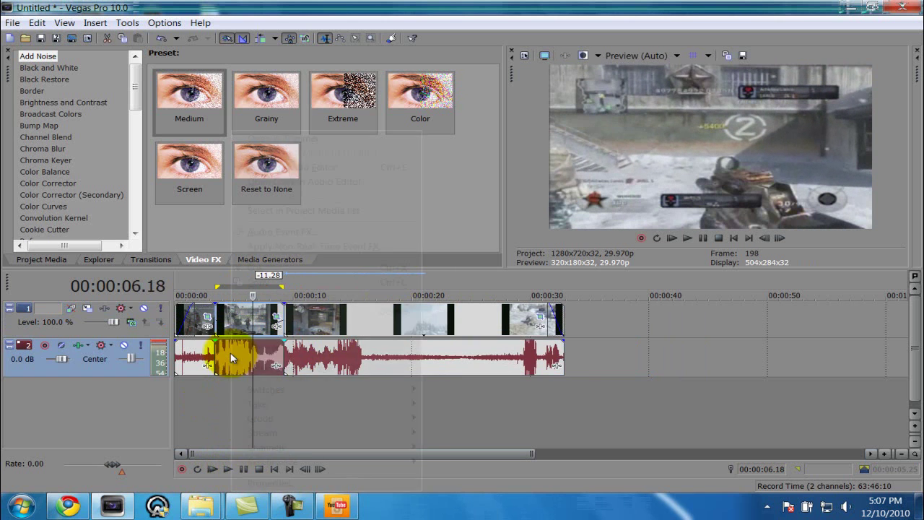
mouse_move(367, 390)
click(450, 394)
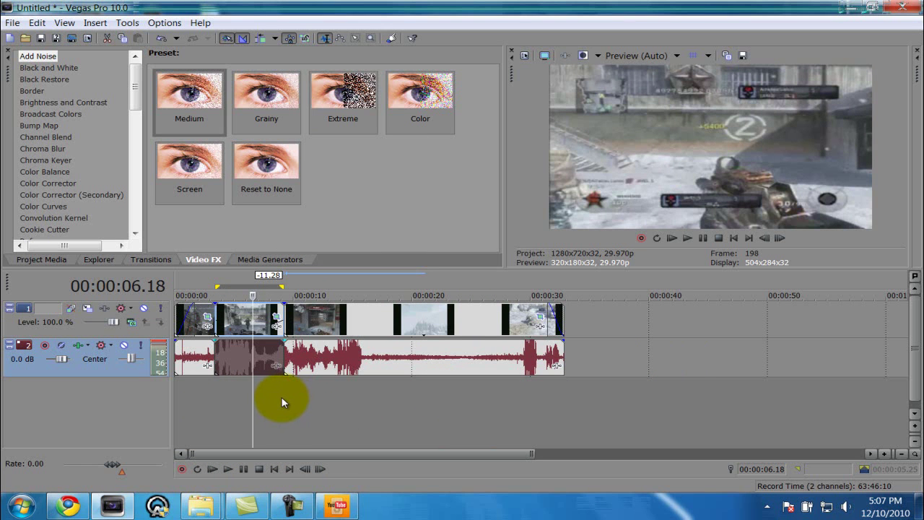
key(ctrl+z)
key(ctrl+z)
key(ctrl+z)
key(ctrl+z)
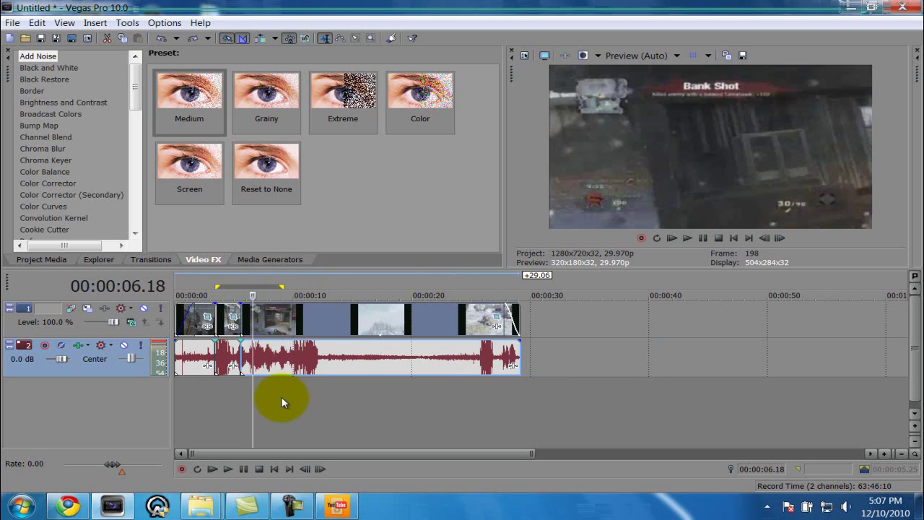
key(ctrl+z)
key(ctrl+z)
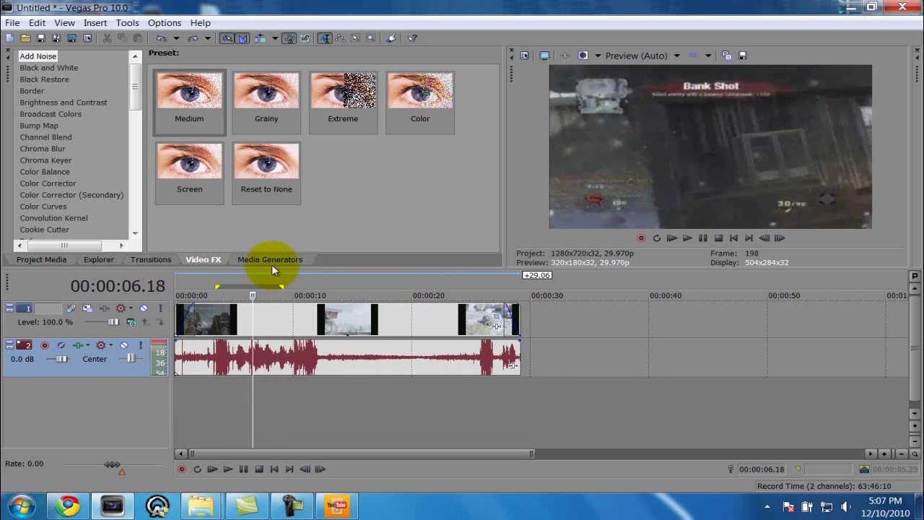
- Extend the loop region to the project start and show the Soft Contrast presets in Video FX
drag(217, 286, 177, 286)
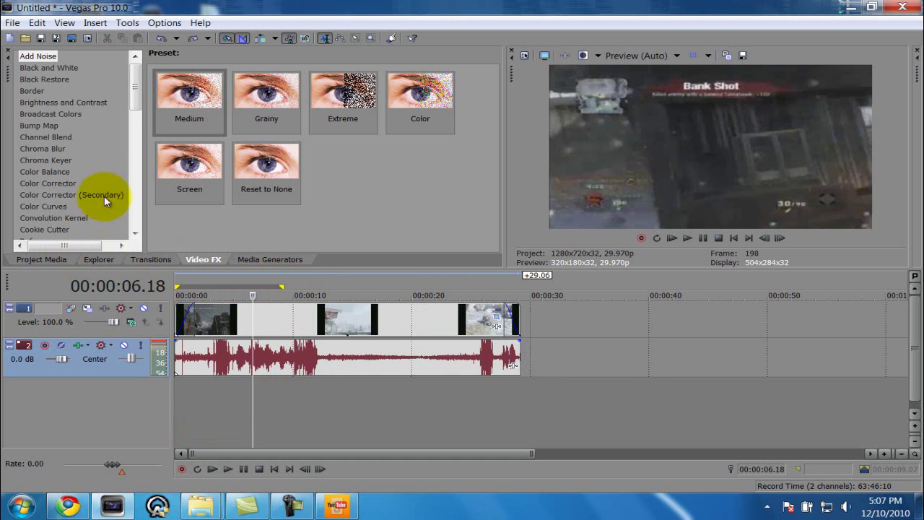
drag(134, 83, 130, 182)
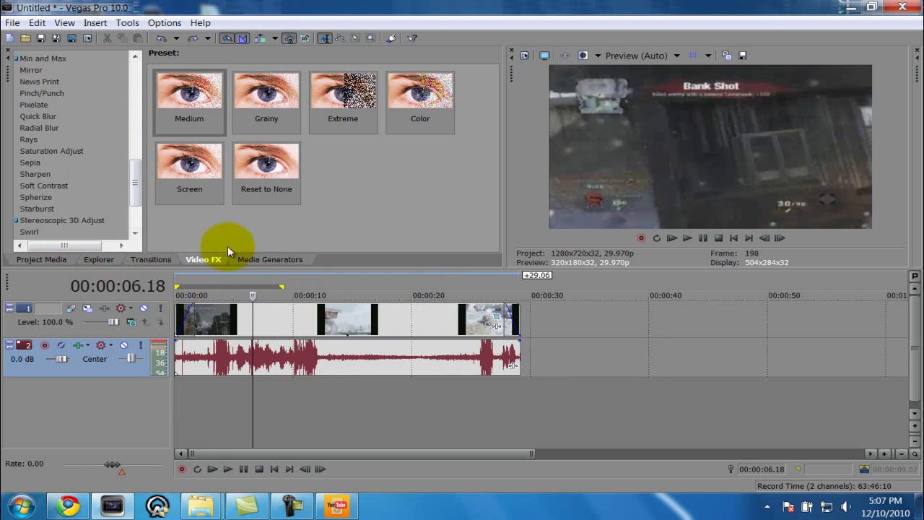
click(40, 185)
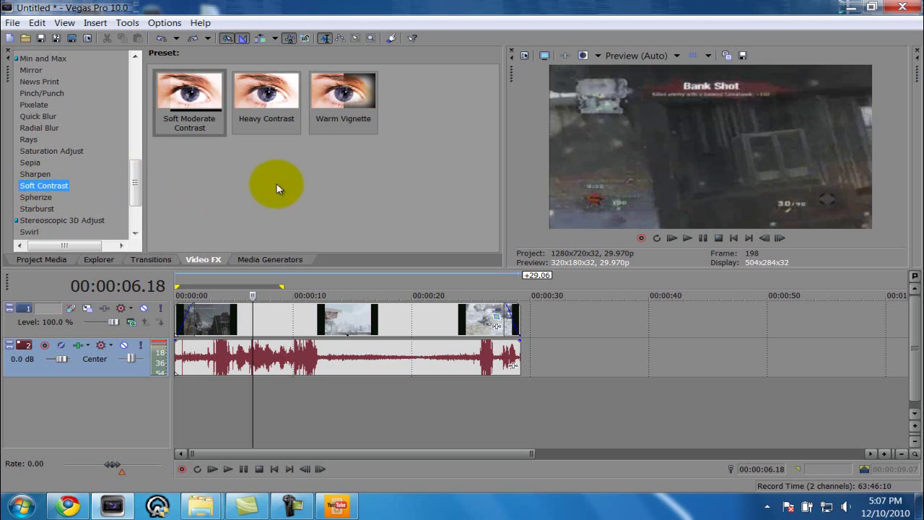
- Apply Warm Vignette Soft Contrast with a Blur exterior, then add Soft Moderate Contrast to the clip
drag(352, 94, 313, 326)
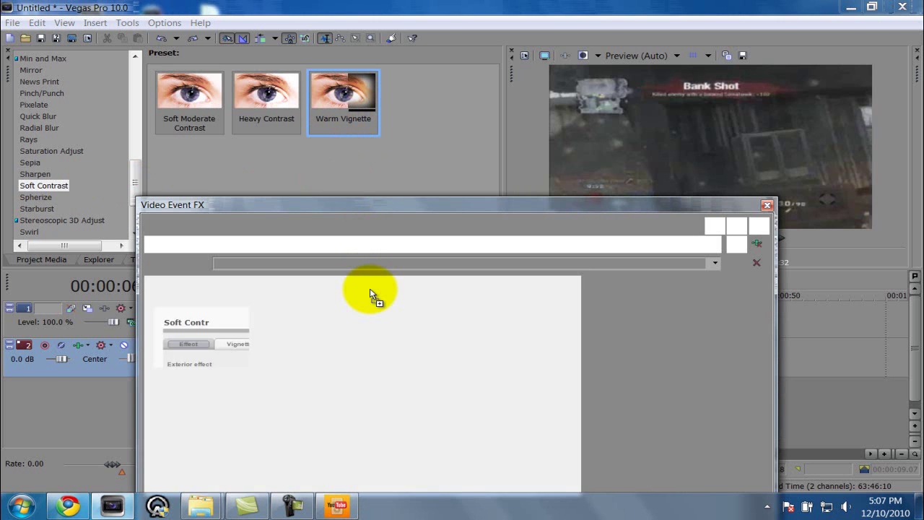
drag(415, 214, 442, 167)
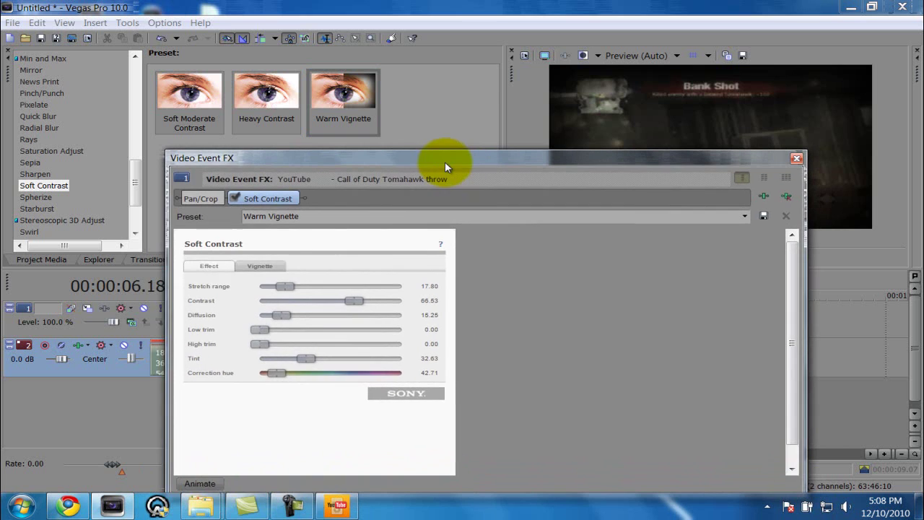
click(259, 267)
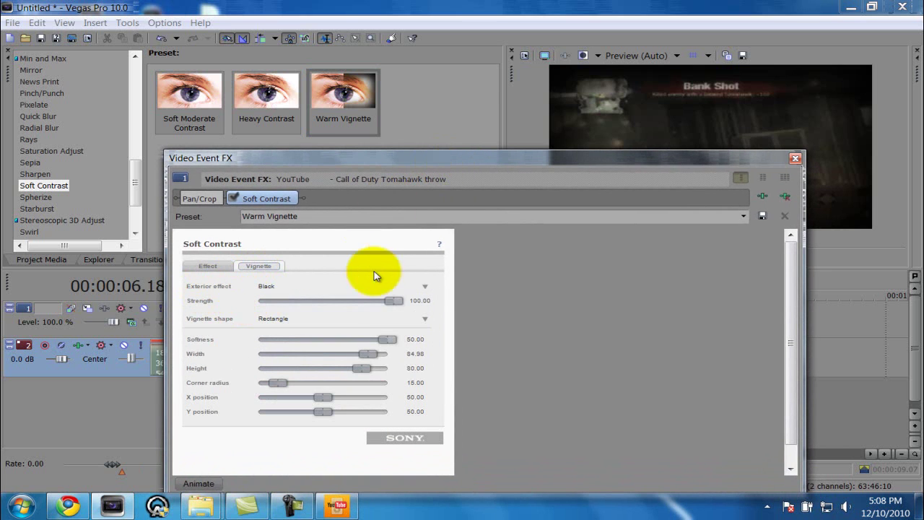
click(406, 288)
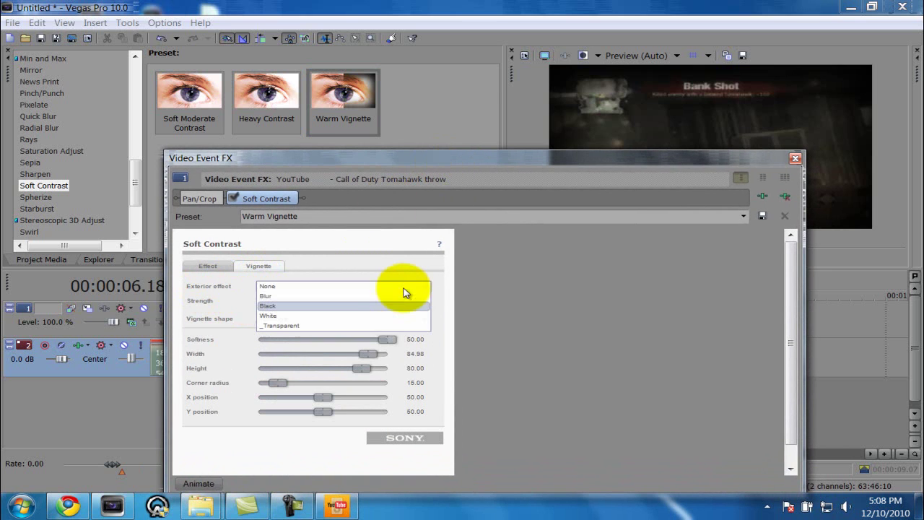
click(319, 295)
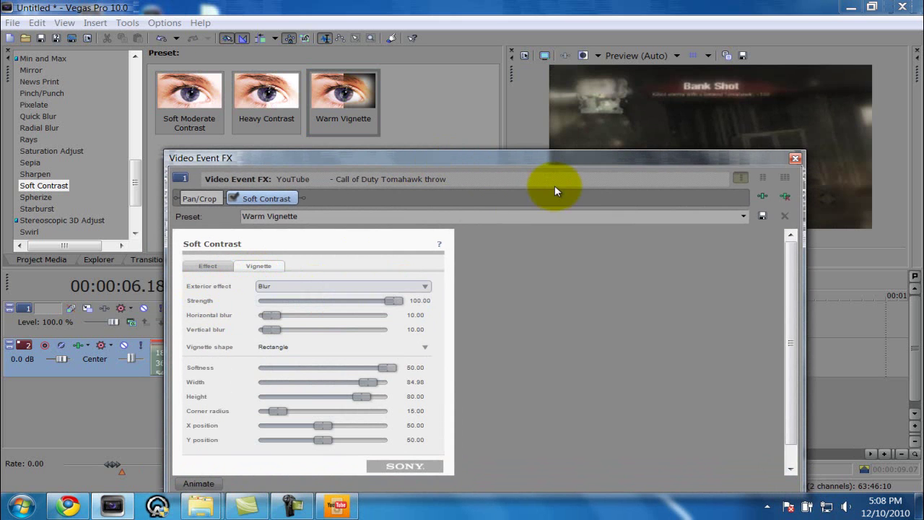
click(794, 159)
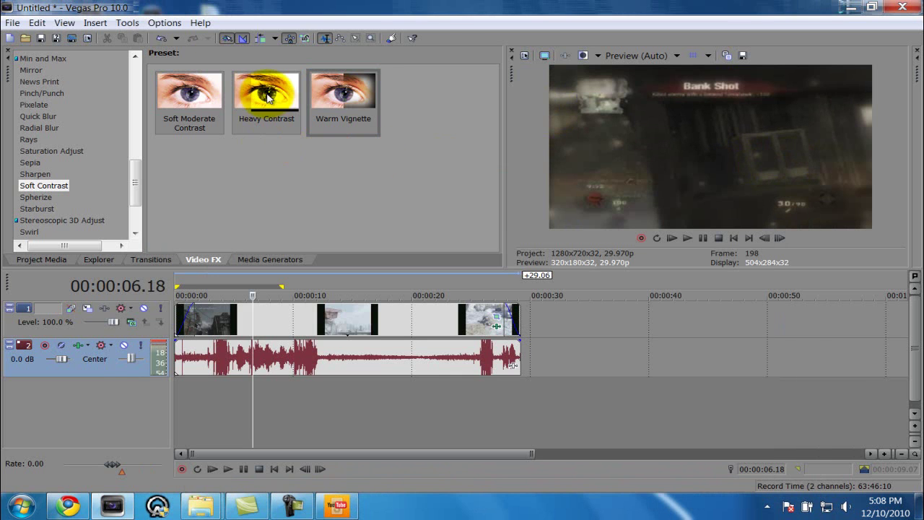
drag(189, 94, 293, 323)
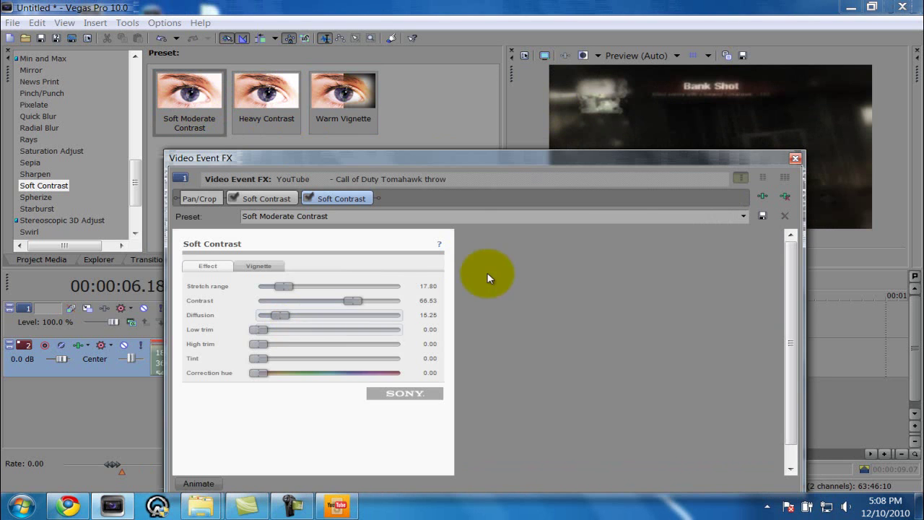
click(795, 159)
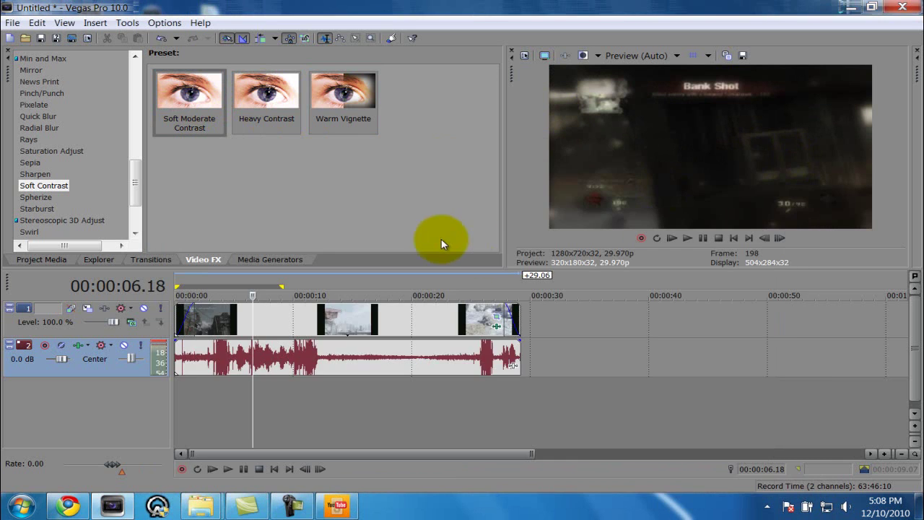
- Apply the Glow 'White Highlights' preset to the gameplay clip and raise Suppression to 0.539
drag(133, 181, 142, 114)
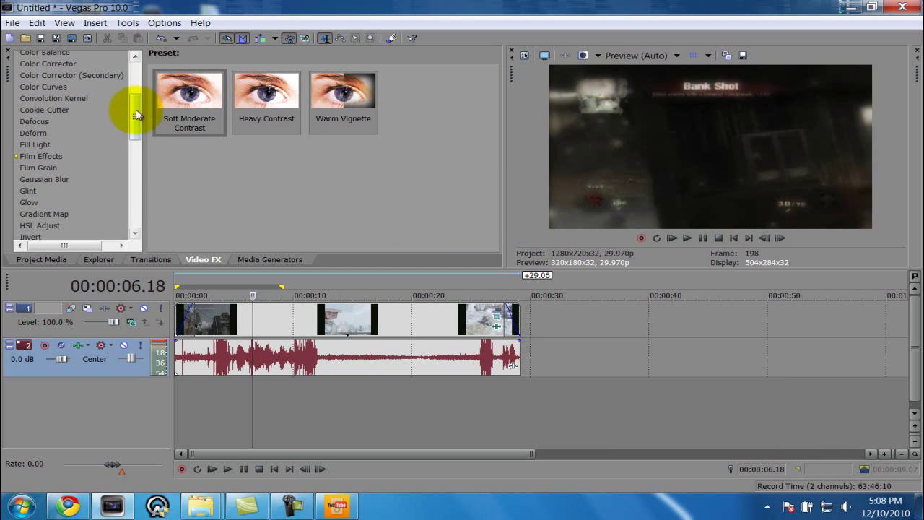
click(30, 203)
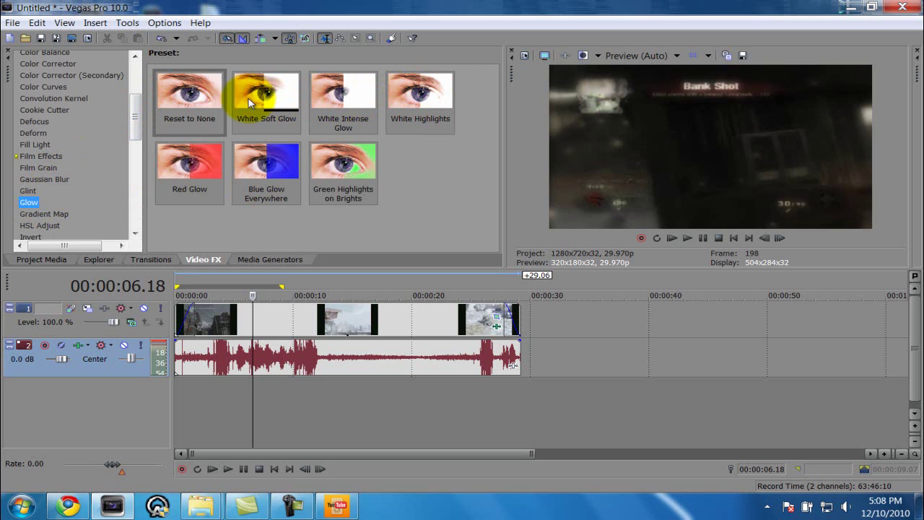
drag(408, 103, 297, 323)
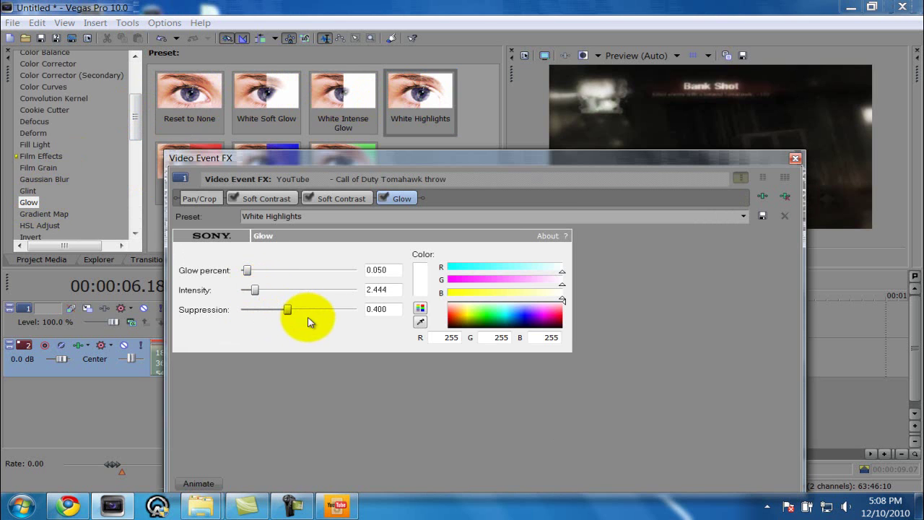
drag(289, 311, 304, 309)
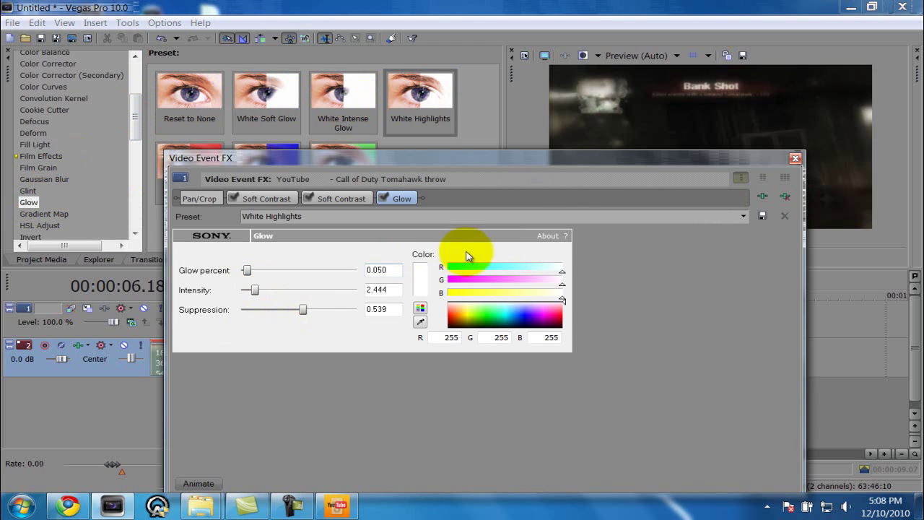
click(795, 160)
scroll(292, 346, down, 4)
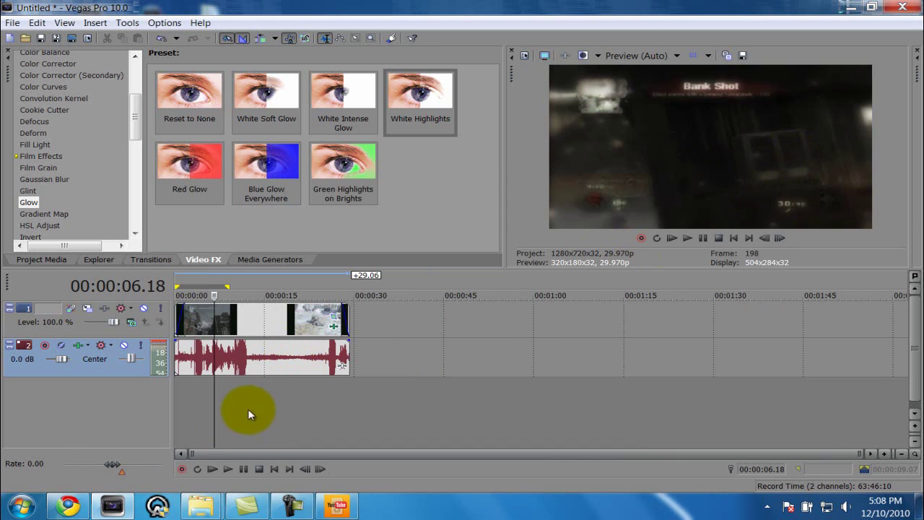
- Select the opening twelve seconds of the project and preview them
drag(249, 409, 58, 417)
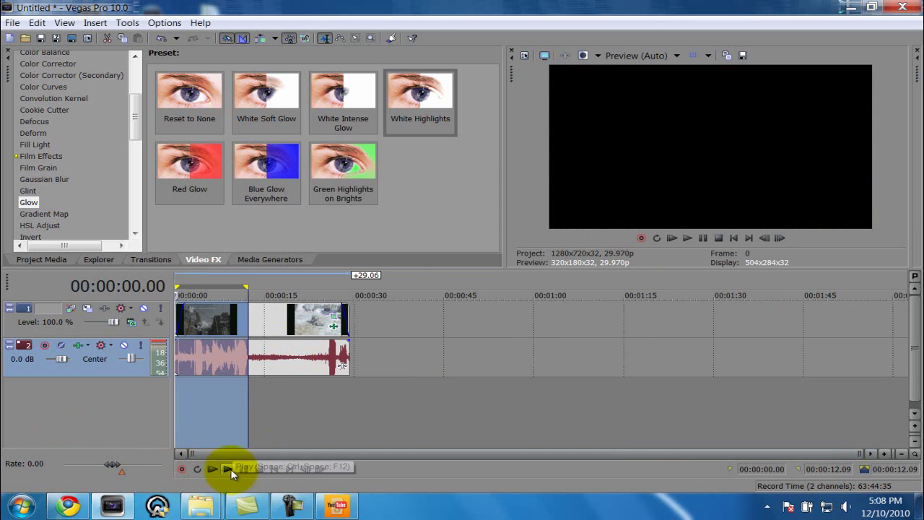
click(229, 469)
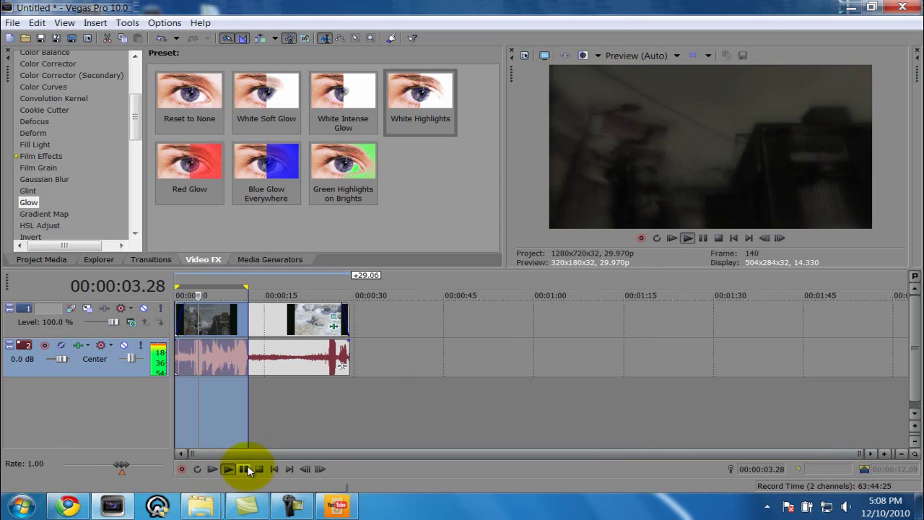
click(247, 470)
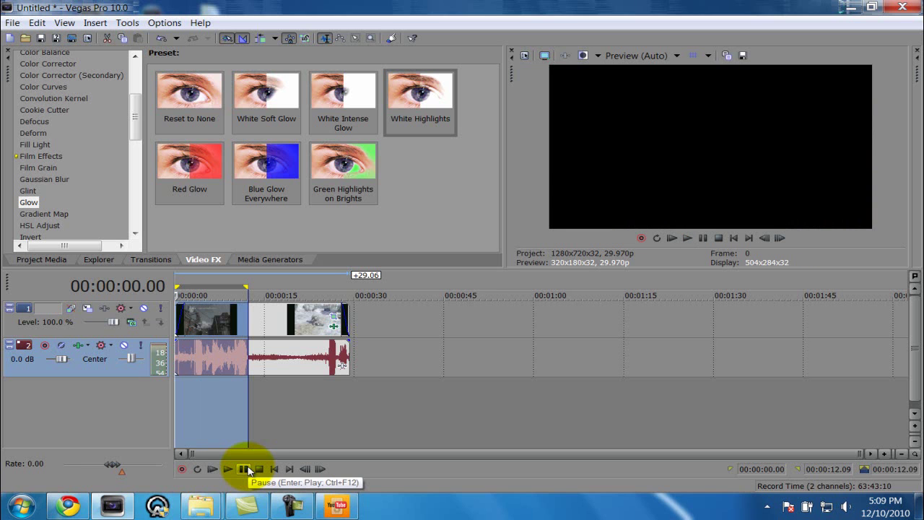
- Mark the range 00:00:09.09 to 00:00:26.04 and place the edit point at 00:00:11.16
click(279, 412)
drag(231, 413, 336, 407)
click(243, 408)
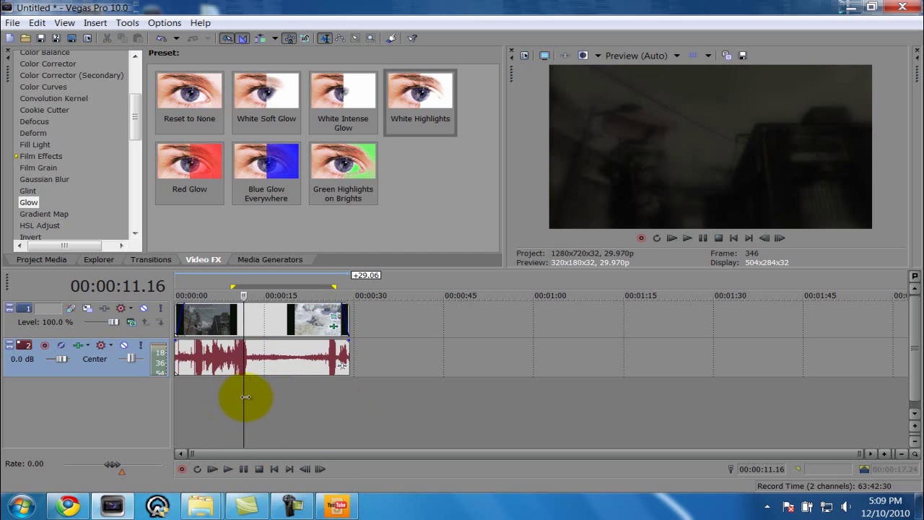
- Split the gameplay clip at 00:00:11.16, undoing and then redoing the split
key(s)
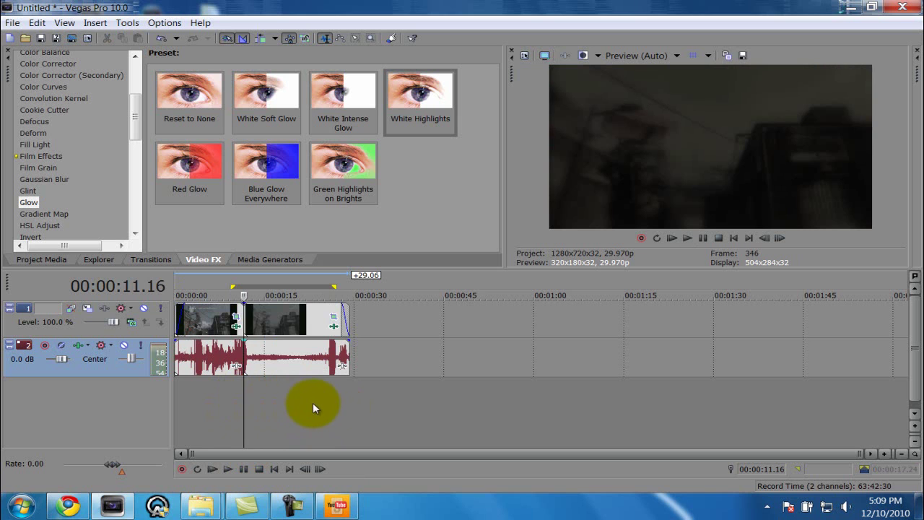
key(ctrl+z)
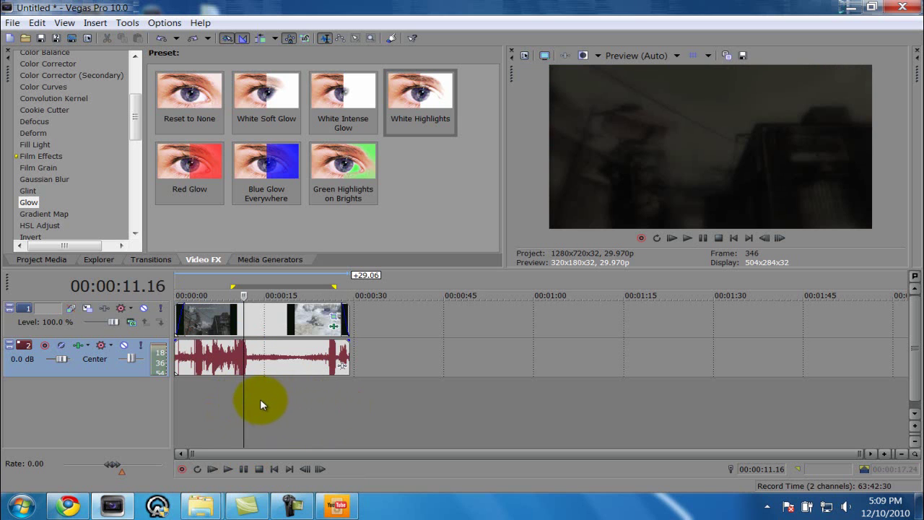
key(s)
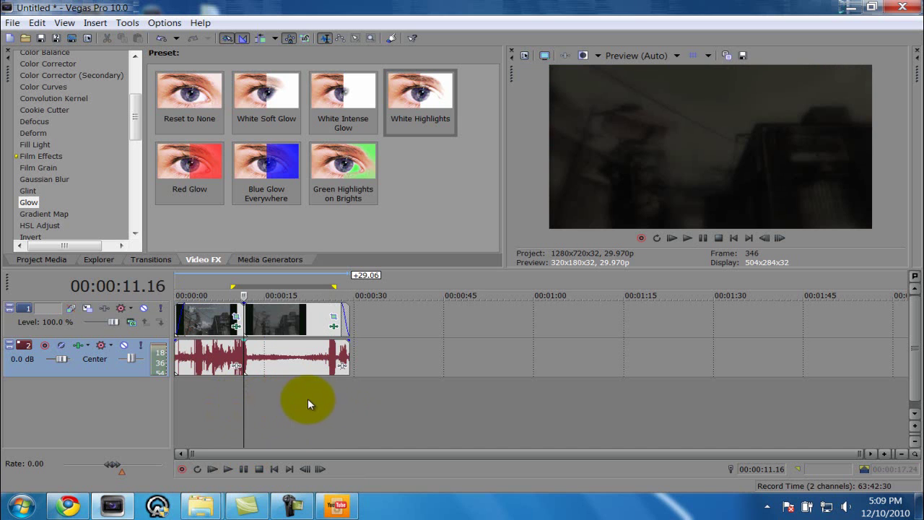
- Check the clip's video effects chain and play from the edit point to review
right_click(306, 322)
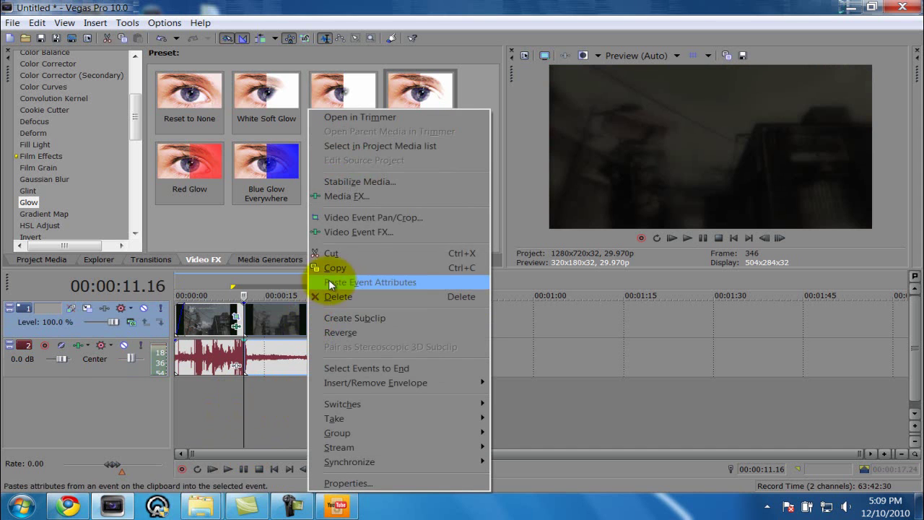
click(353, 233)
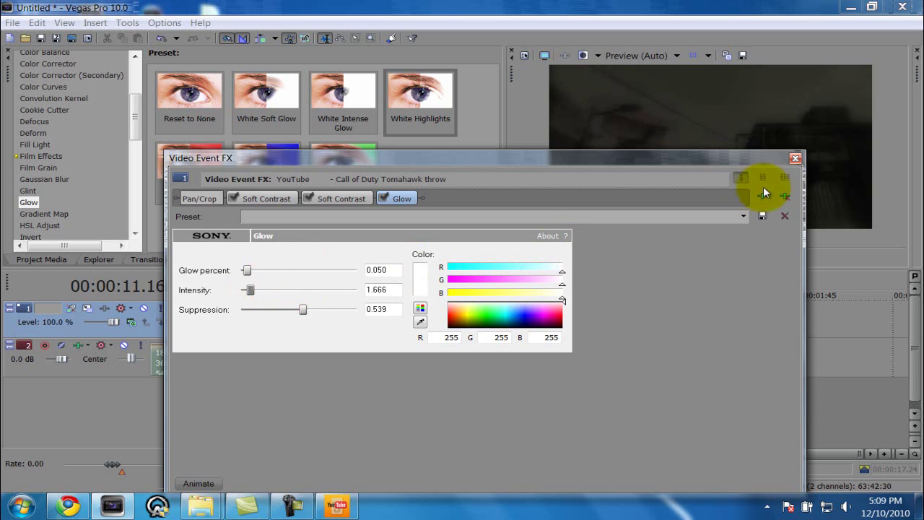
click(794, 159)
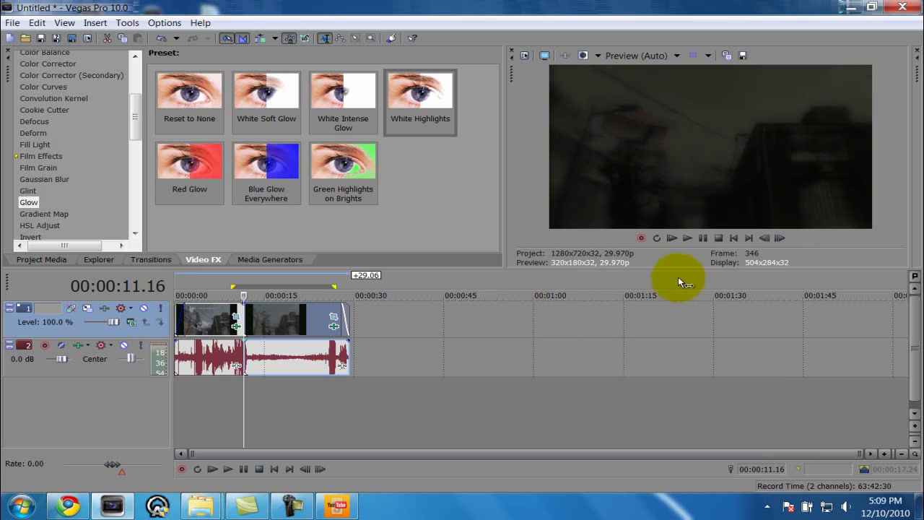
click(686, 239)
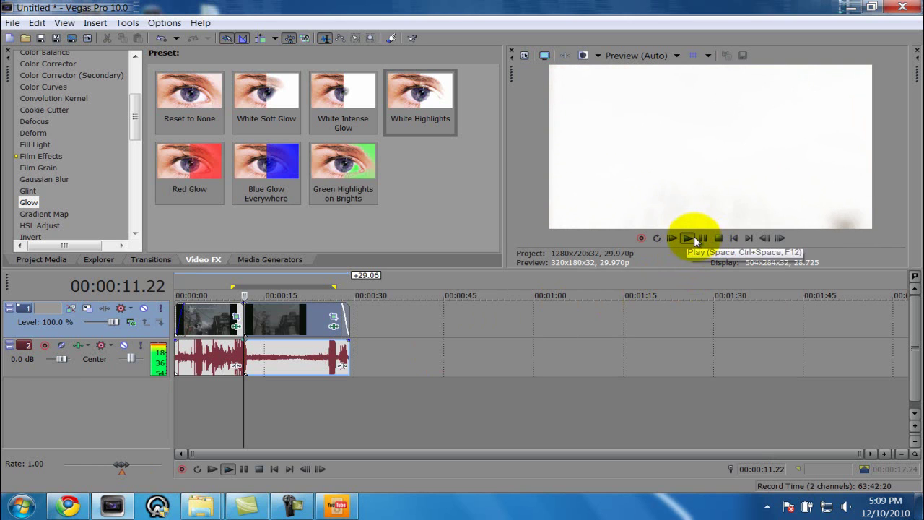
key(Return)
- Switch off the Glow effect on the second clip part
right_click(294, 322)
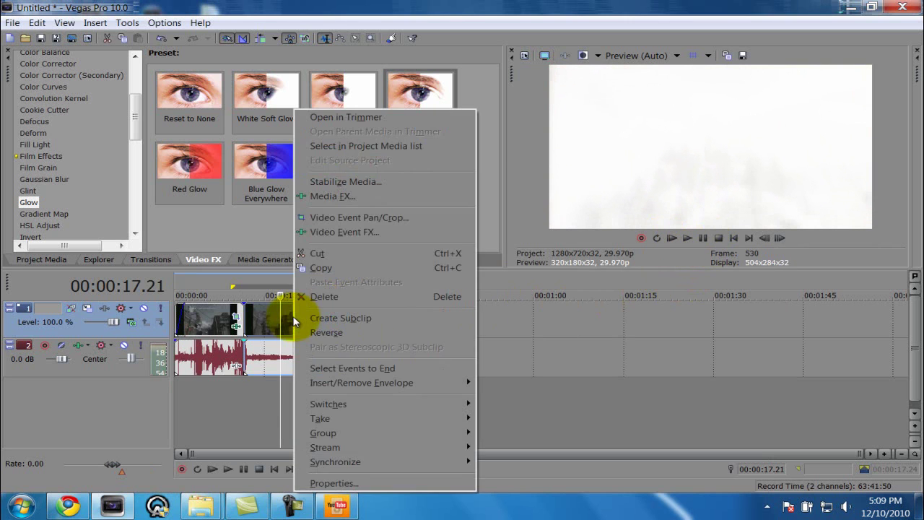
click(357, 234)
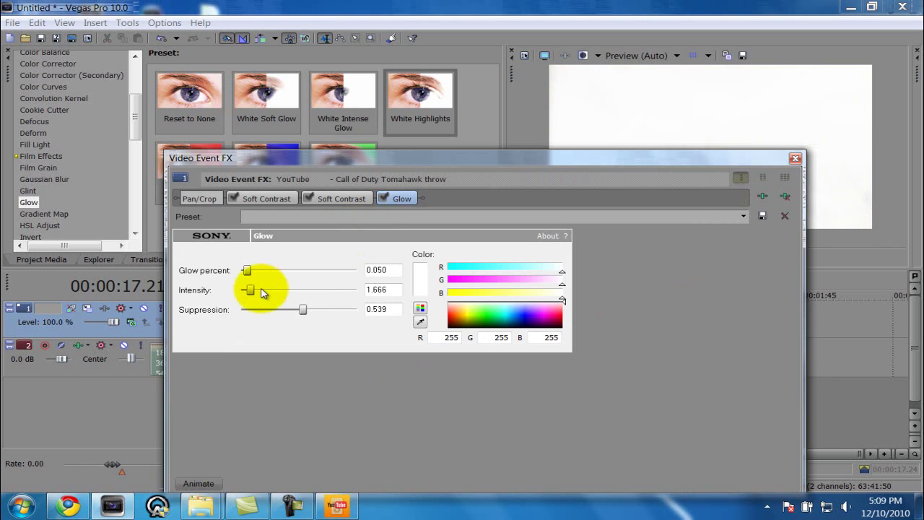
click(382, 198)
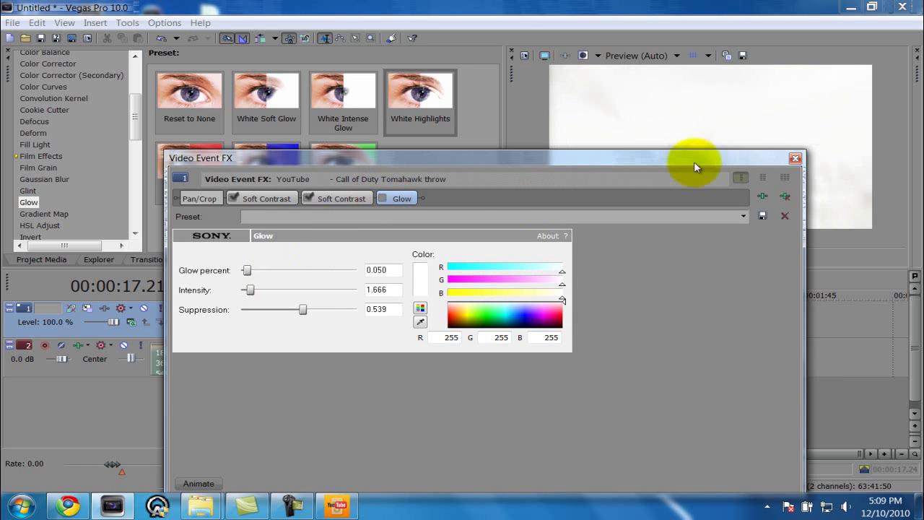
click(794, 159)
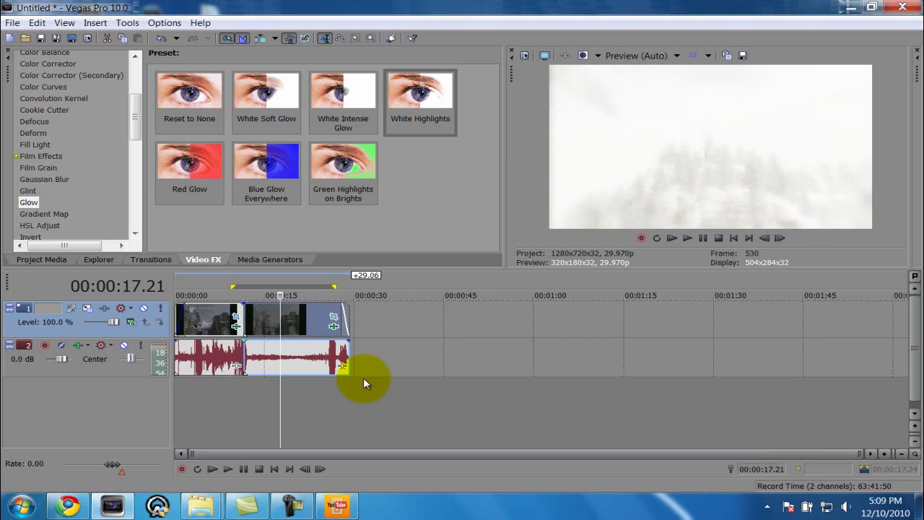
click(214, 388)
click(270, 391)
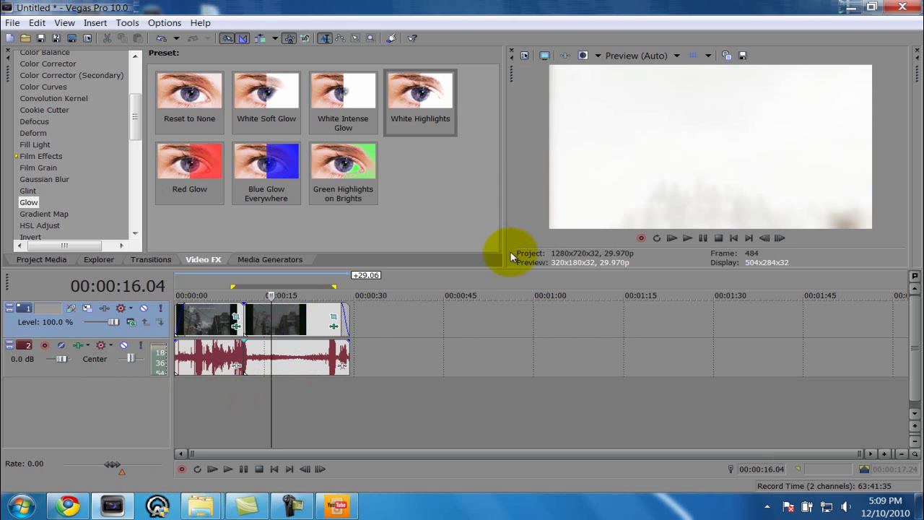
- Play back the edited clip from 00:00:16.04, then bring the PENDRIVE (H:) Explorer window forward
click(228, 469)
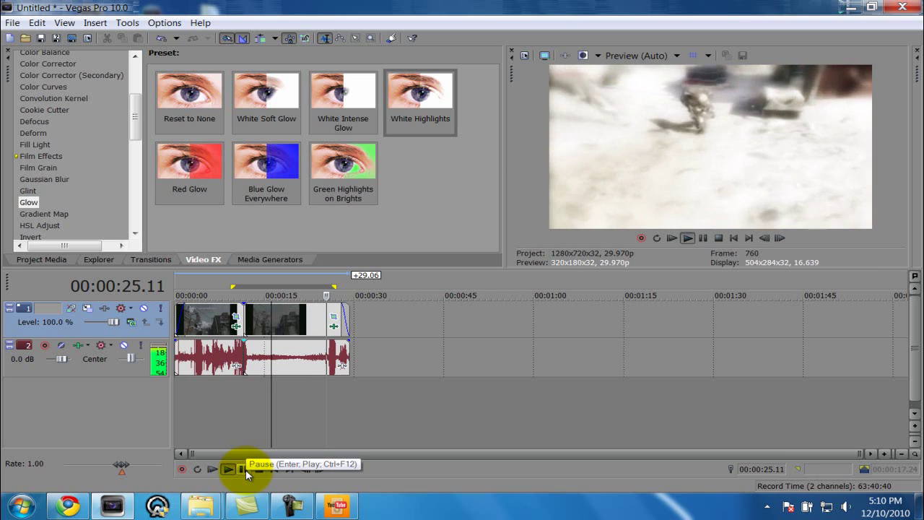
click(246, 469)
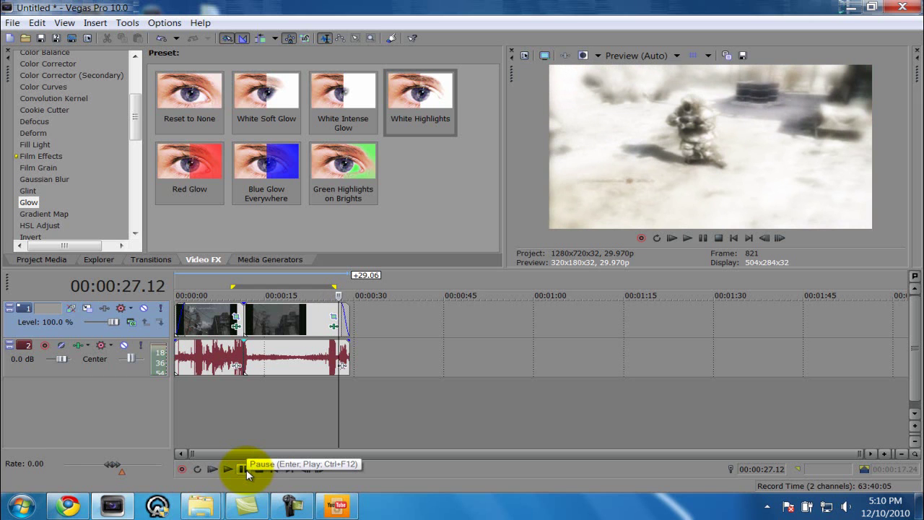
mouse_move(203, 512)
click(166, 443)
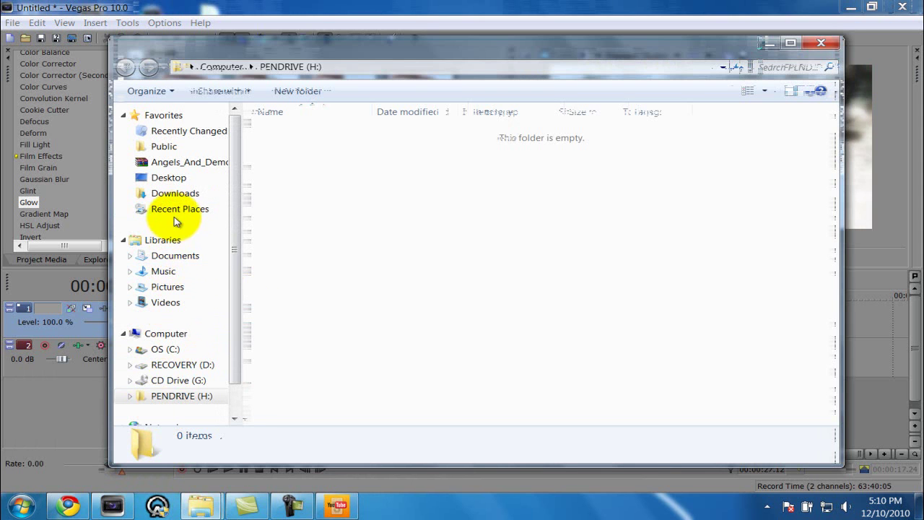
- Drag 'Red - Breathe into me' from the Music library onto a new Vegas audio track
click(165, 270)
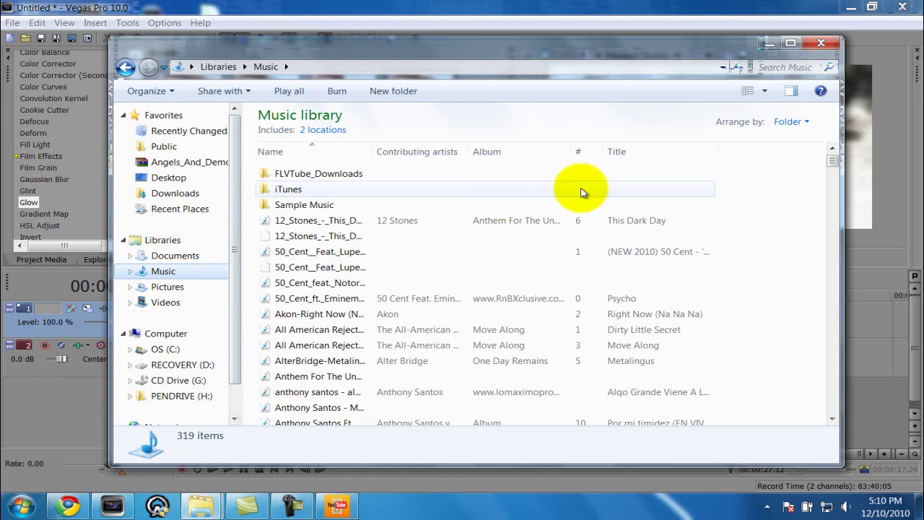
scroll(834, 181, down, 4)
drag(834, 187, 835, 368)
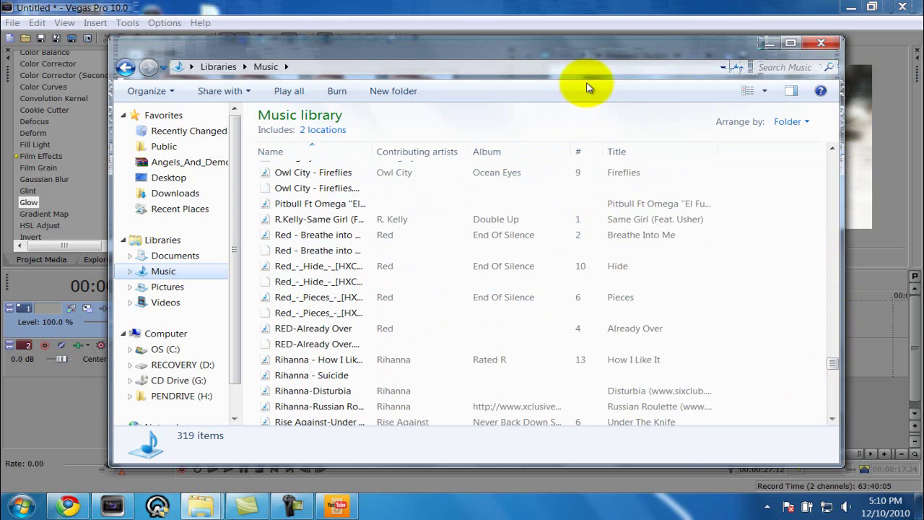
drag(596, 60, 709, 35)
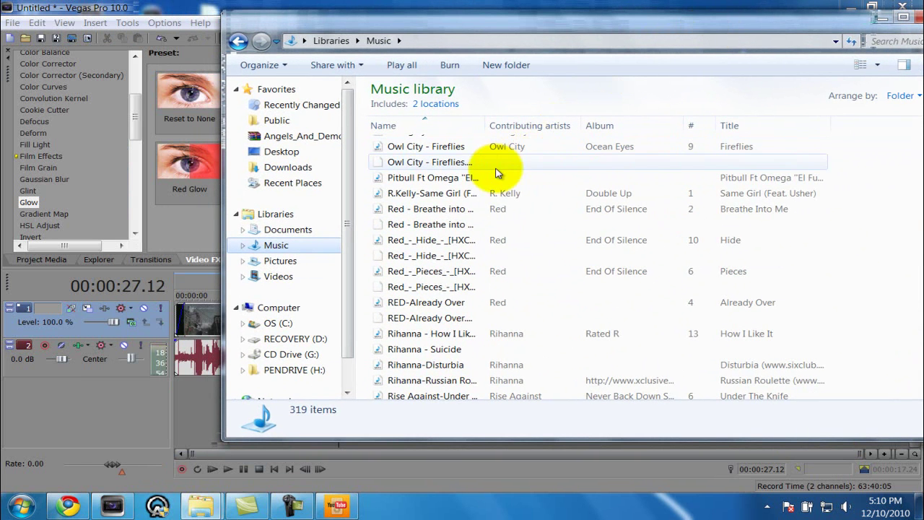
drag(435, 213, 176, 384)
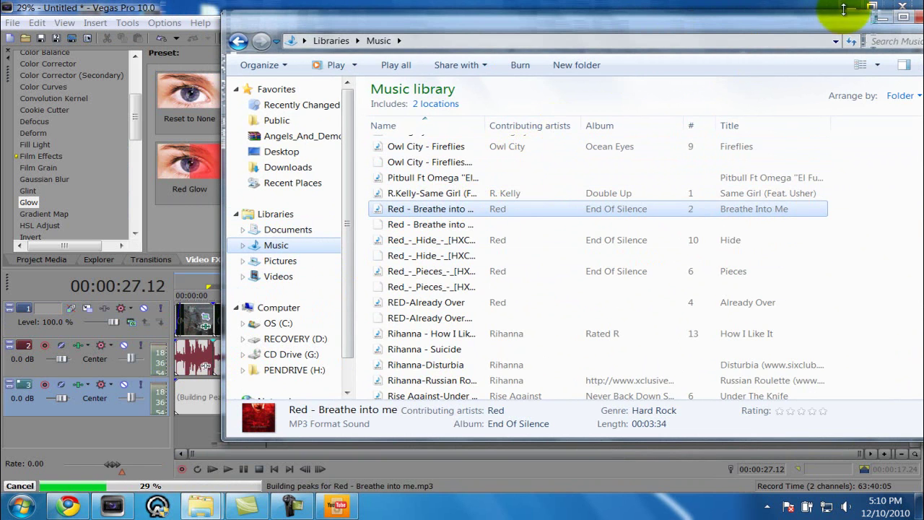
click(882, 22)
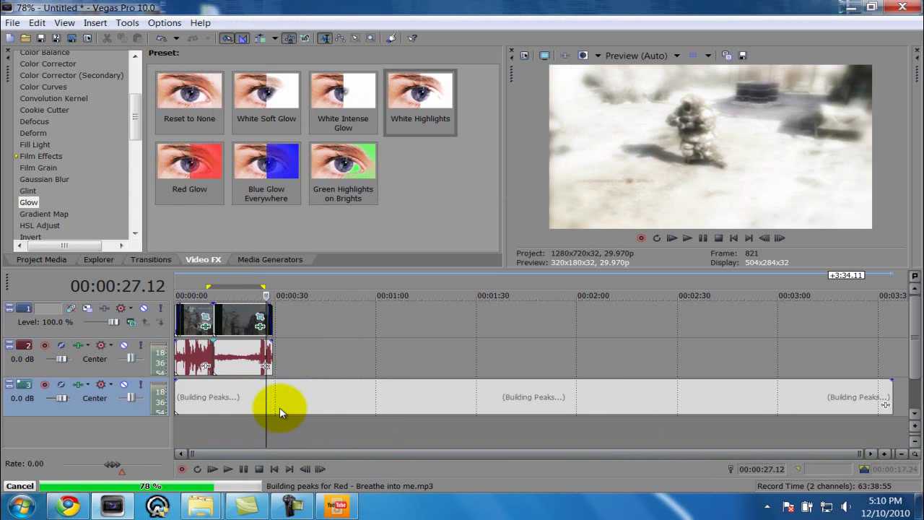
- Delete the song past 00:00:31.11, add a short fade-out, and loop-play the clip's full length
click(280, 418)
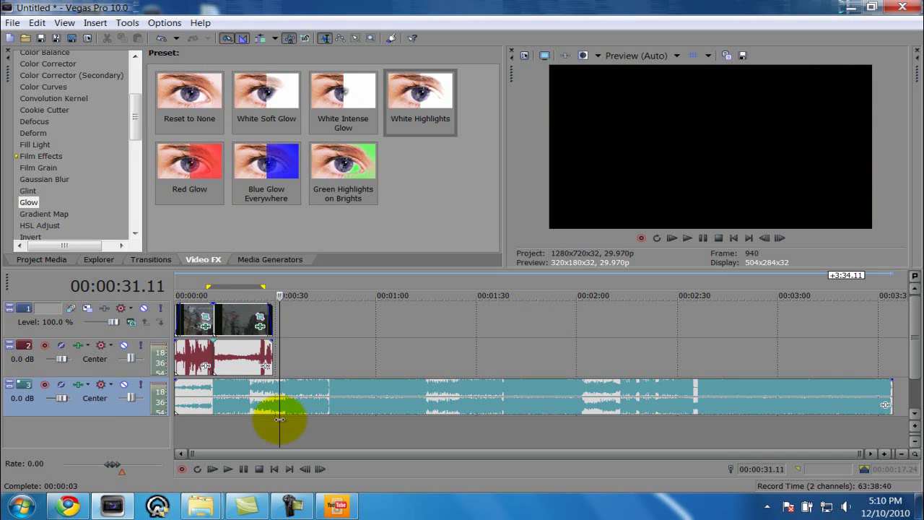
right_click(346, 392)
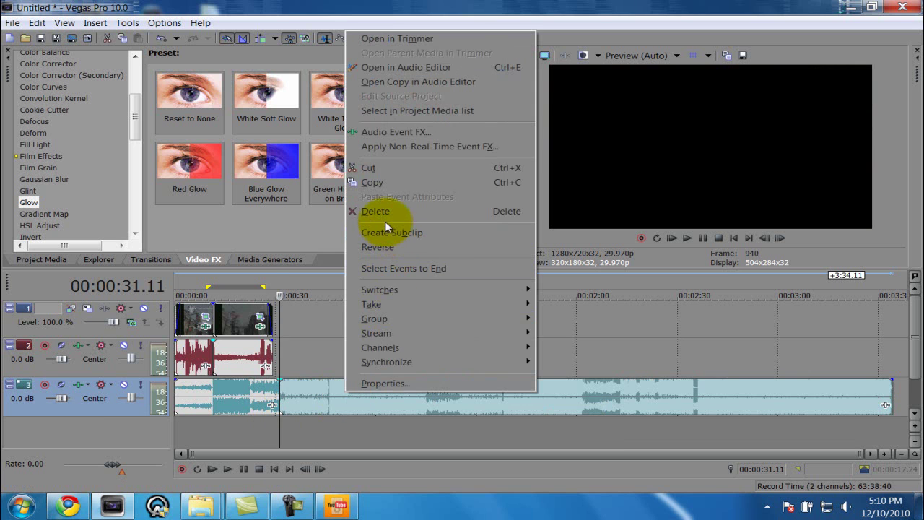
click(376, 211)
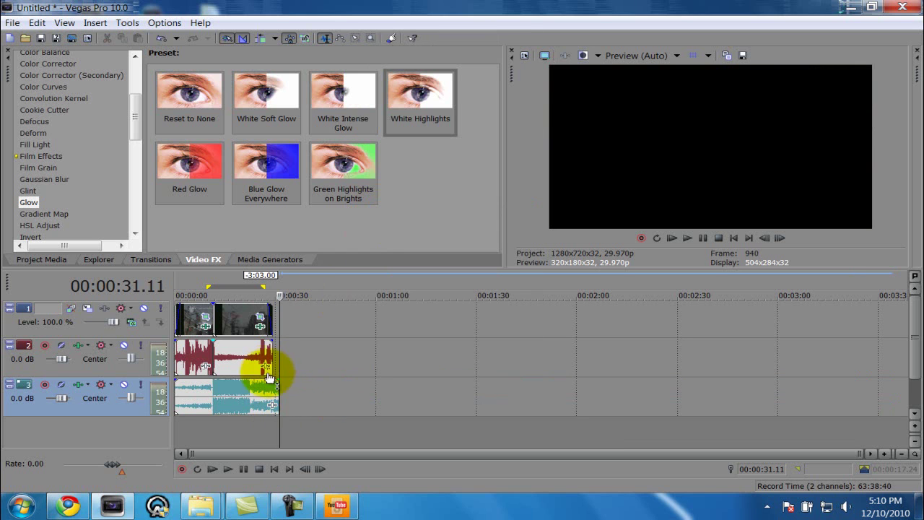
drag(279, 380, 273, 379)
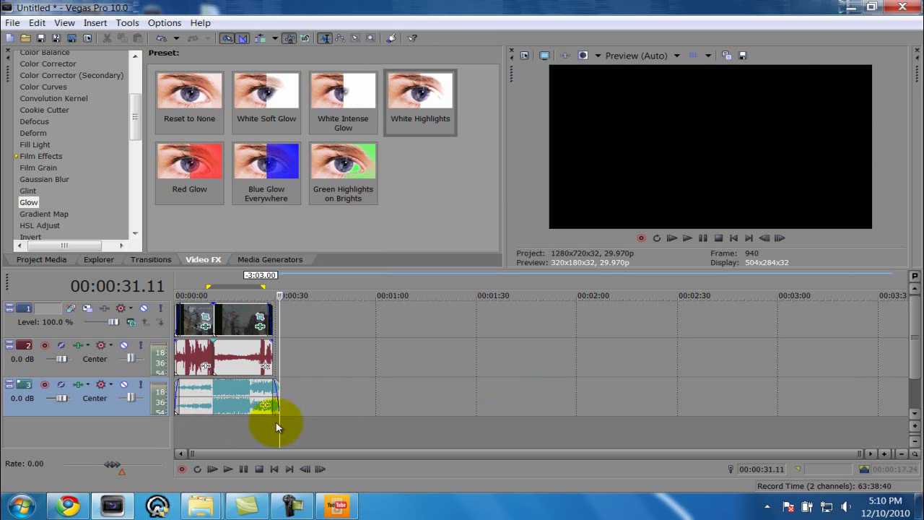
drag(277, 421, 172, 432)
click(227, 469)
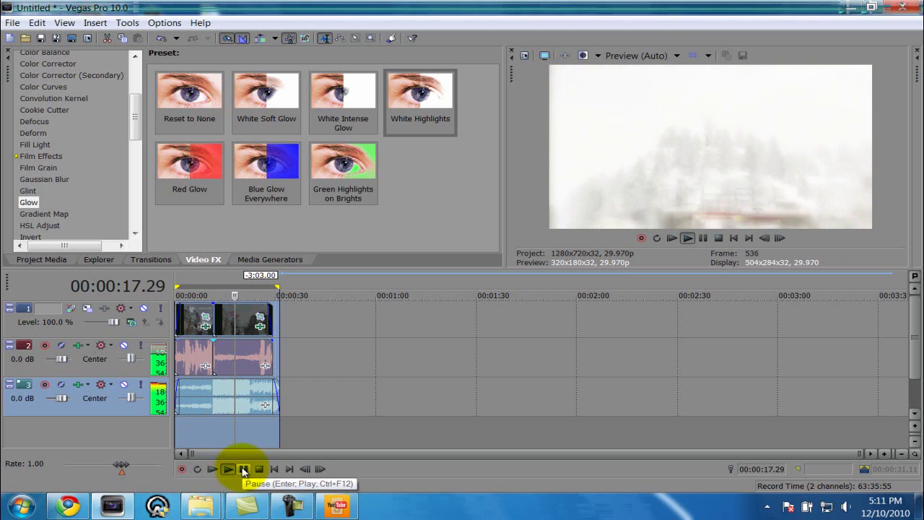
- Stop playback and briefly open the clip's Pan/Crop settings
click(244, 470)
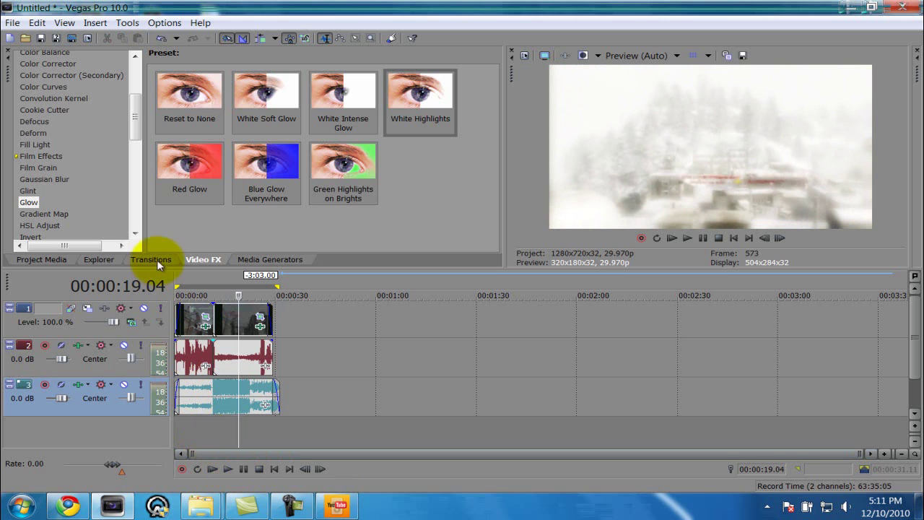
right_click(250, 318)
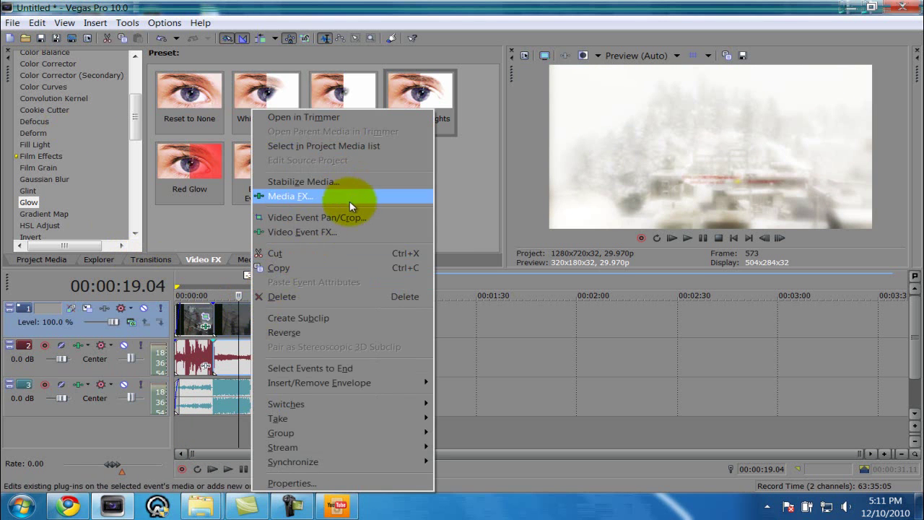
click(350, 215)
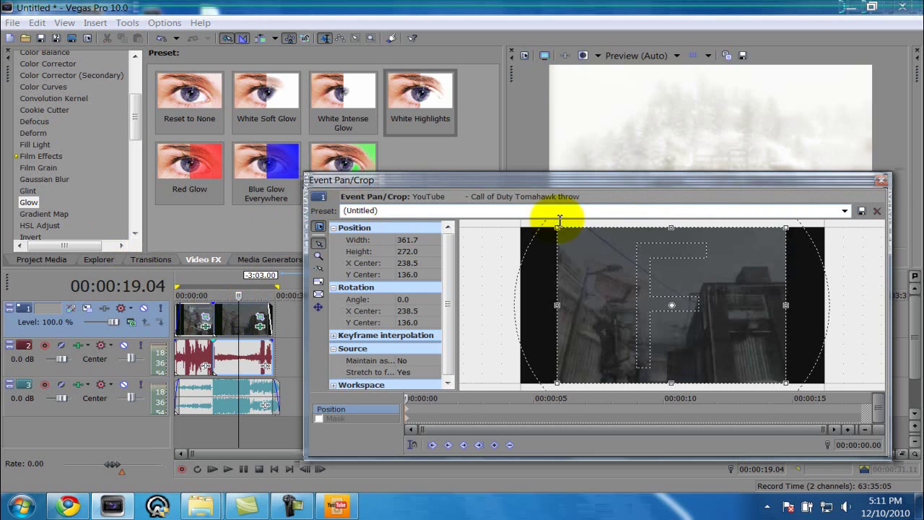
click(882, 180)
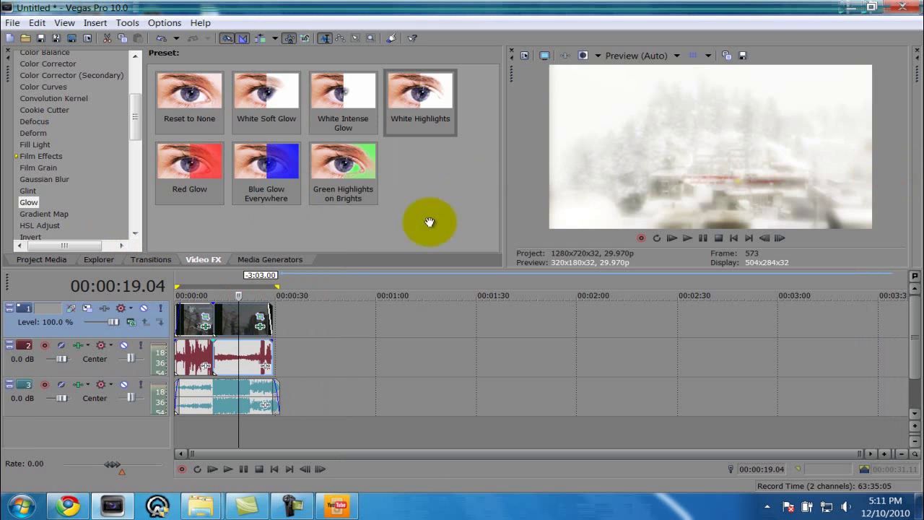
- Turn the clip's Glow intensity and suppression down to 0
right_click(245, 319)
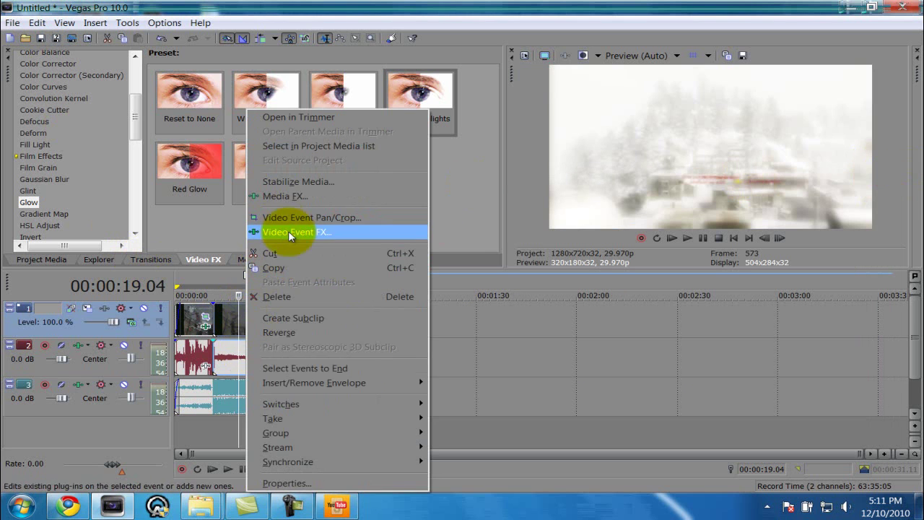
click(288, 231)
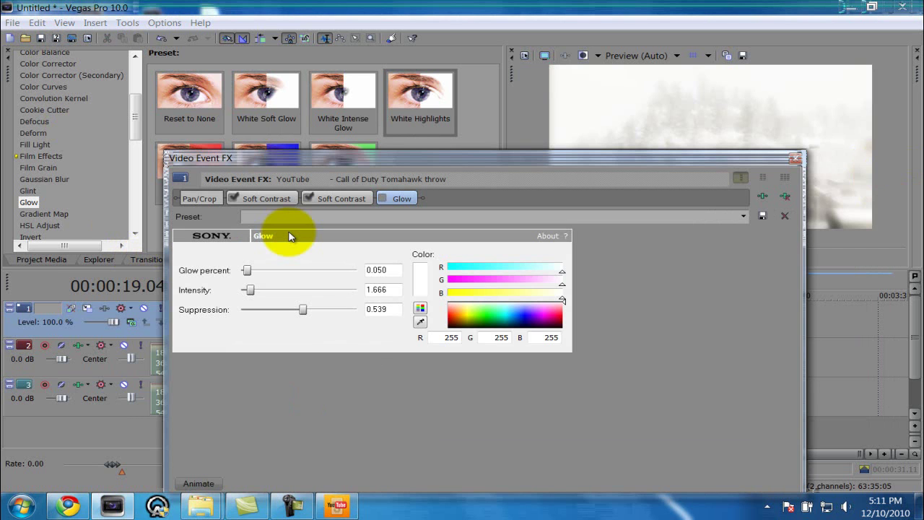
drag(251, 290, 205, 275)
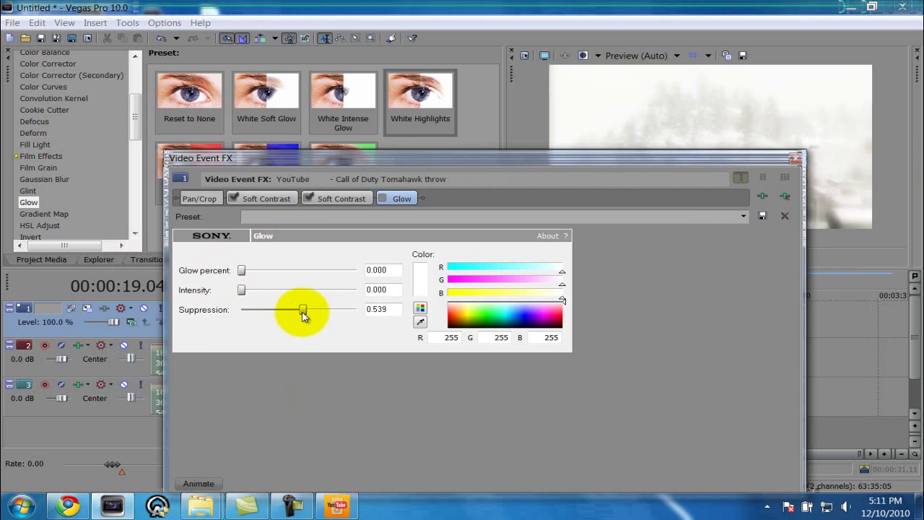
drag(303, 316, 227, 324)
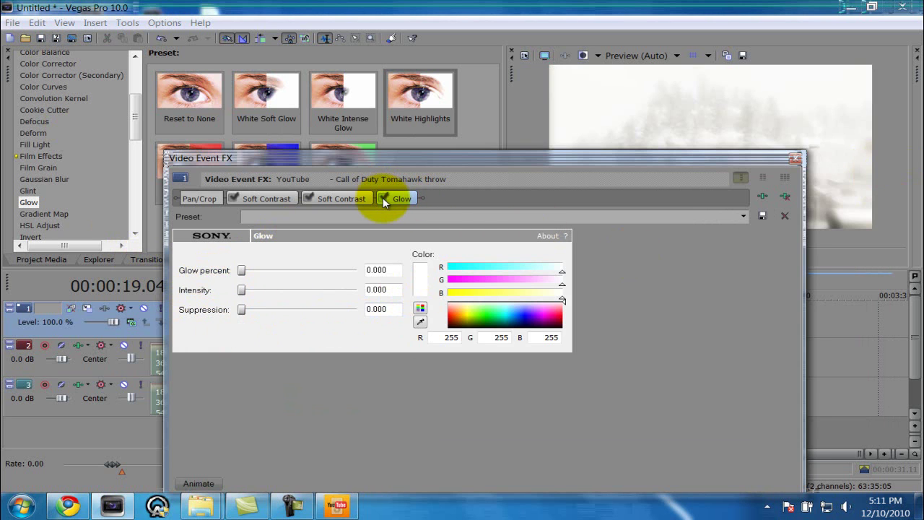
click(796, 158)
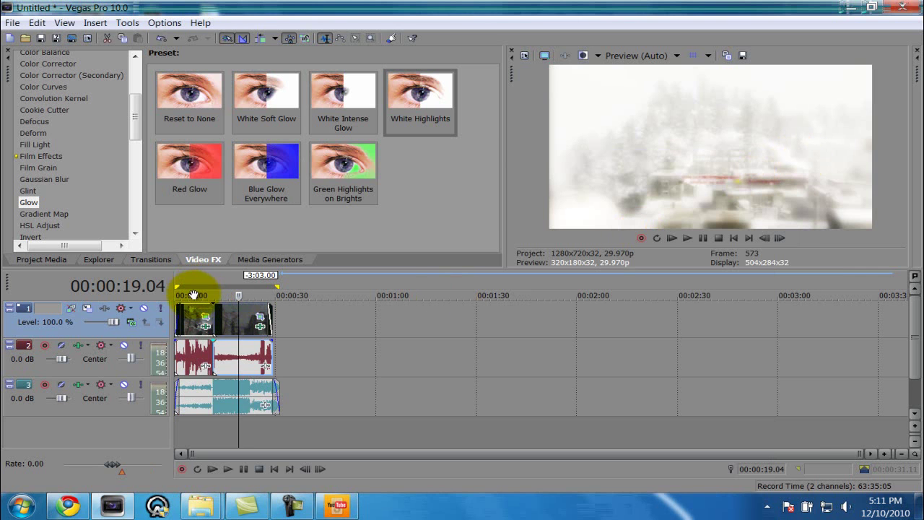
- Add the Glow 'Reset to None' preset as a second Glow on the later clip piece
drag(234, 295, 227, 295)
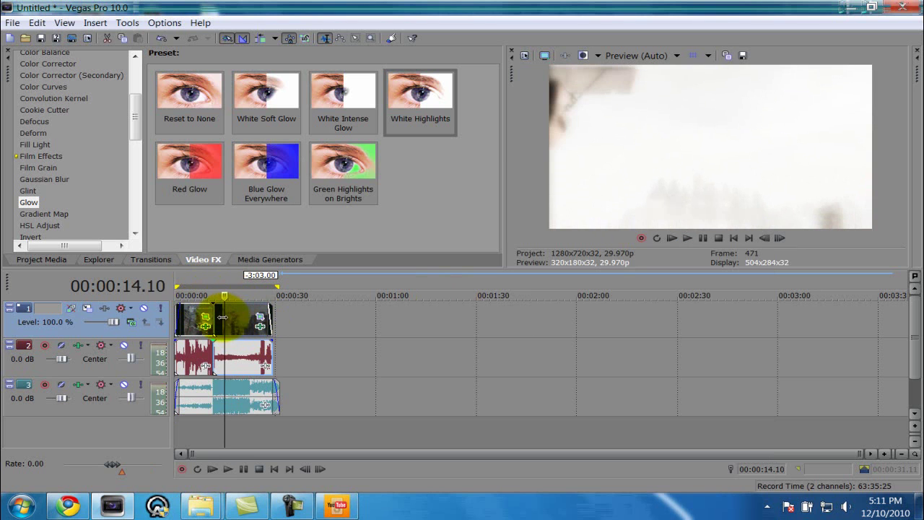
click(197, 316)
click(244, 318)
click(246, 323)
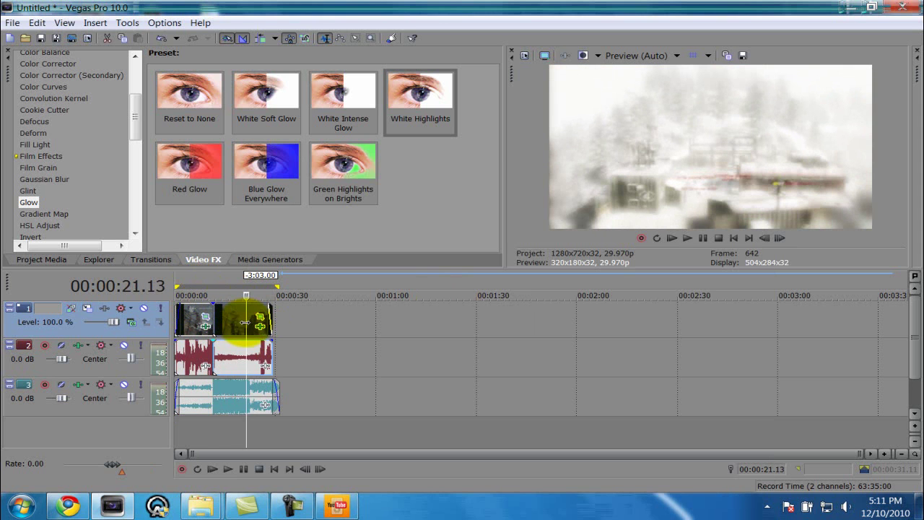
drag(189, 94, 217, 273)
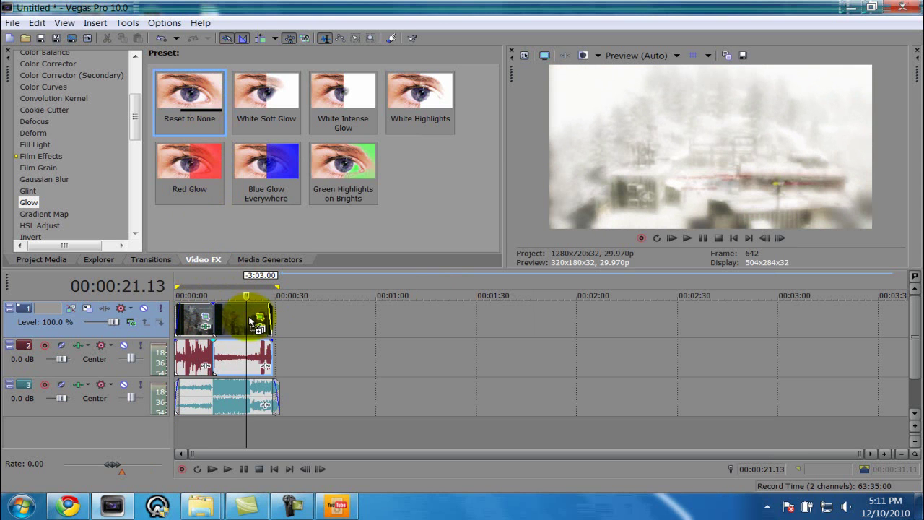
drag(252, 321, 248, 320)
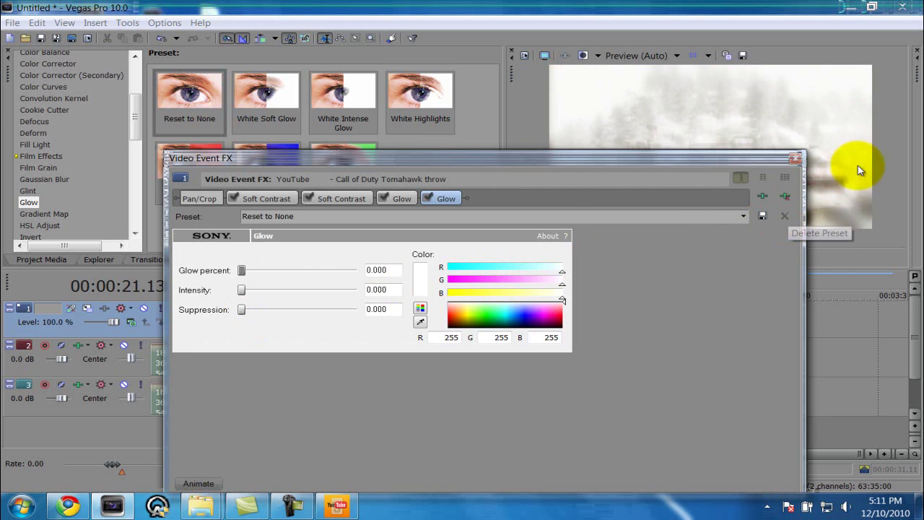
click(794, 157)
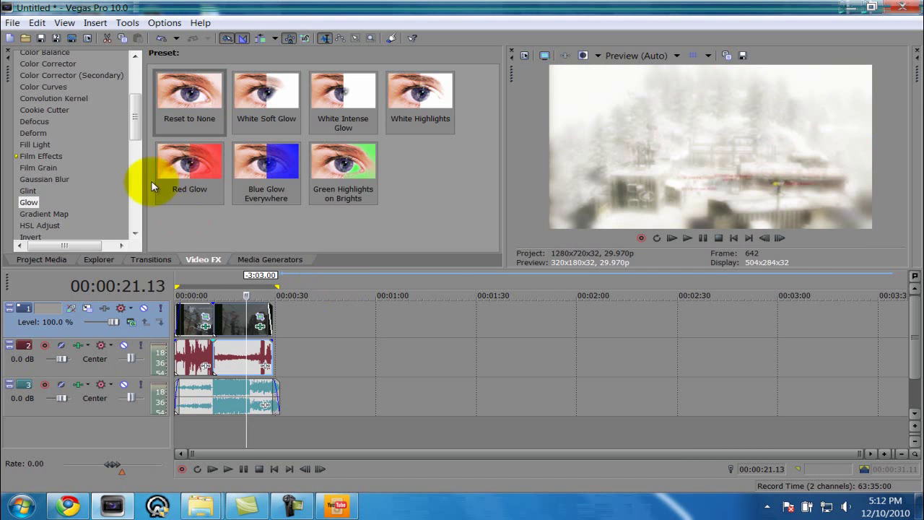
click(10, 19)
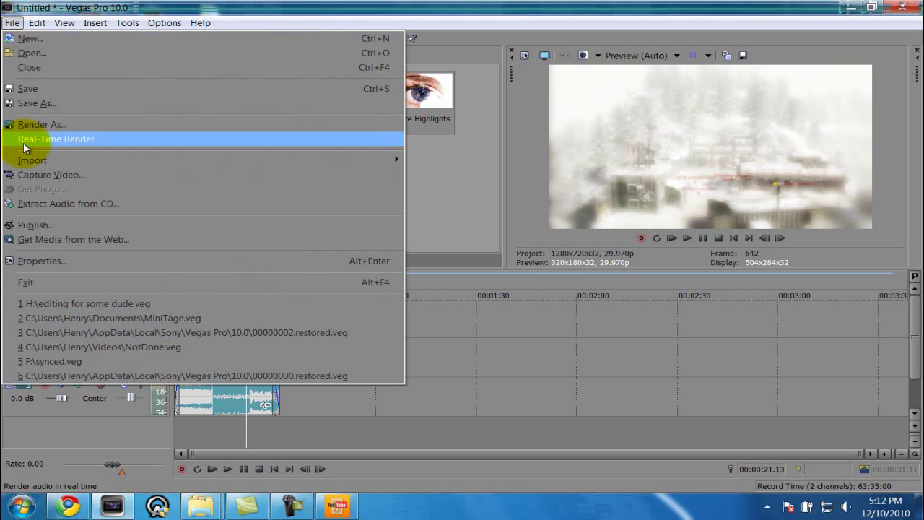
click(49, 127)
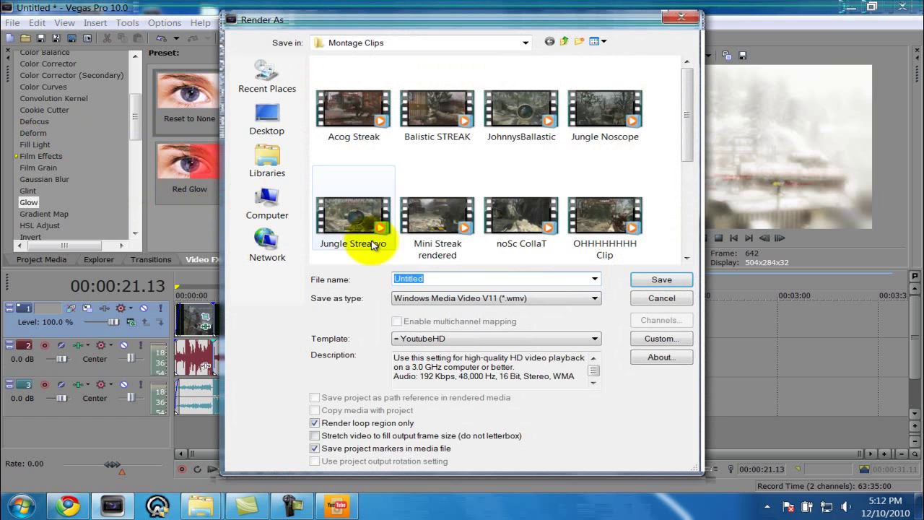
click(470, 299)
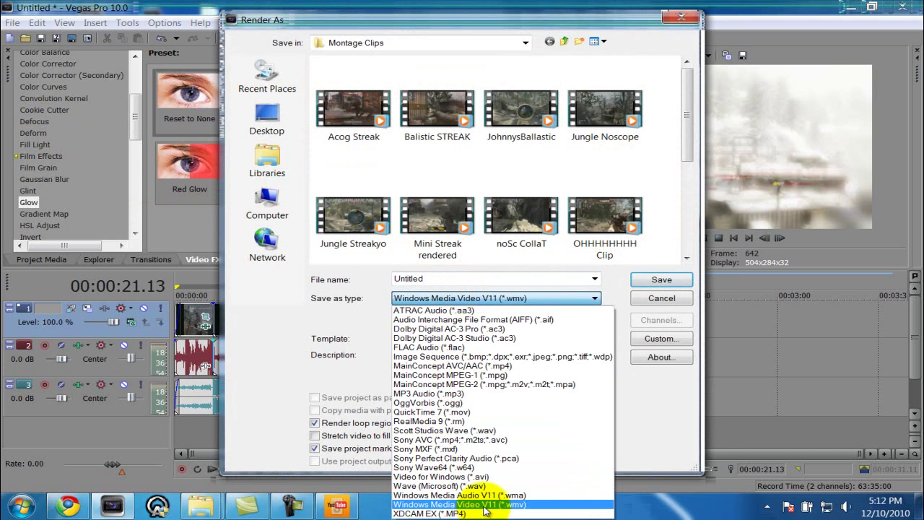
click(637, 425)
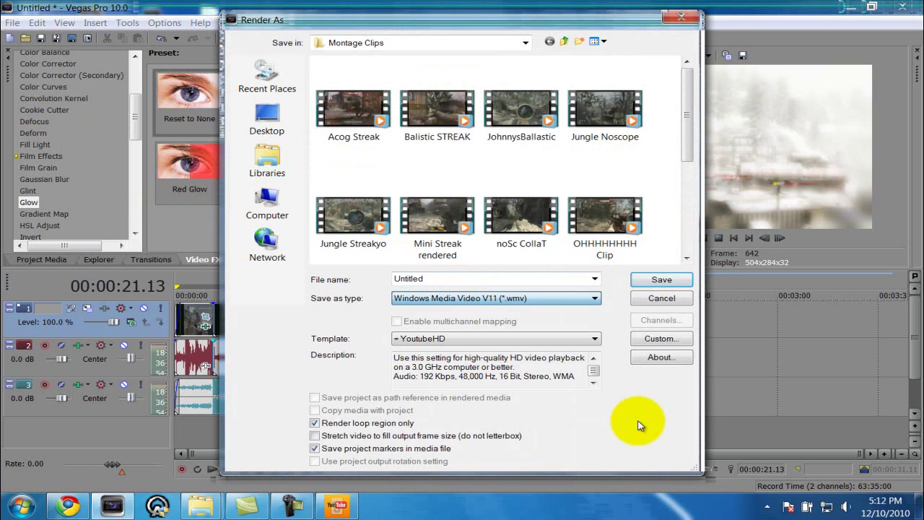
click(580, 345)
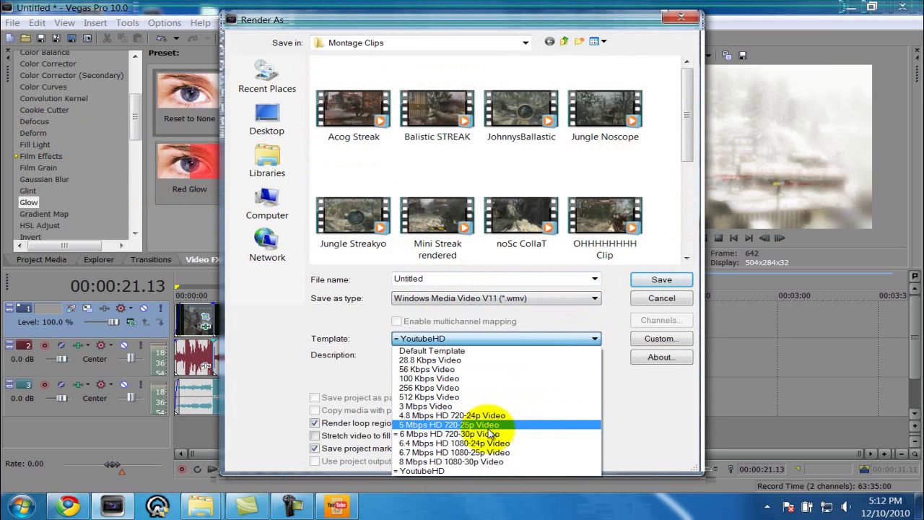
click(490, 434)
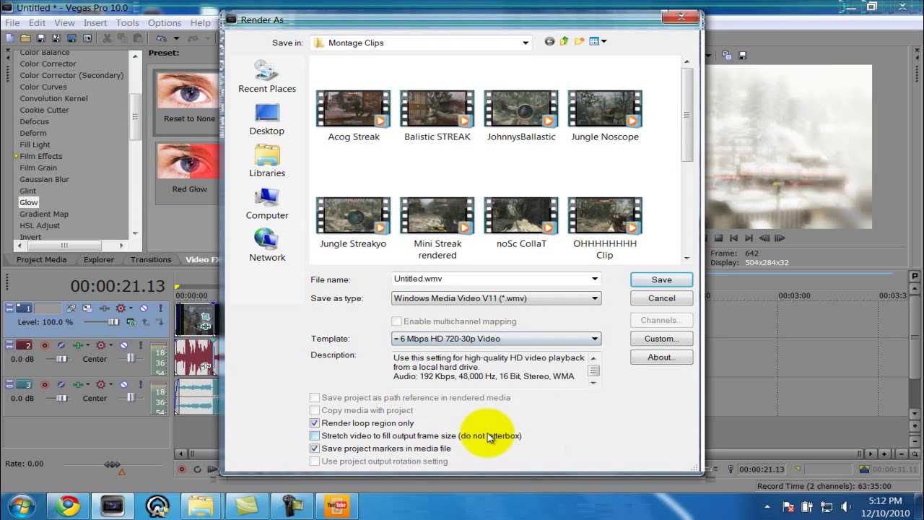
click(490, 345)
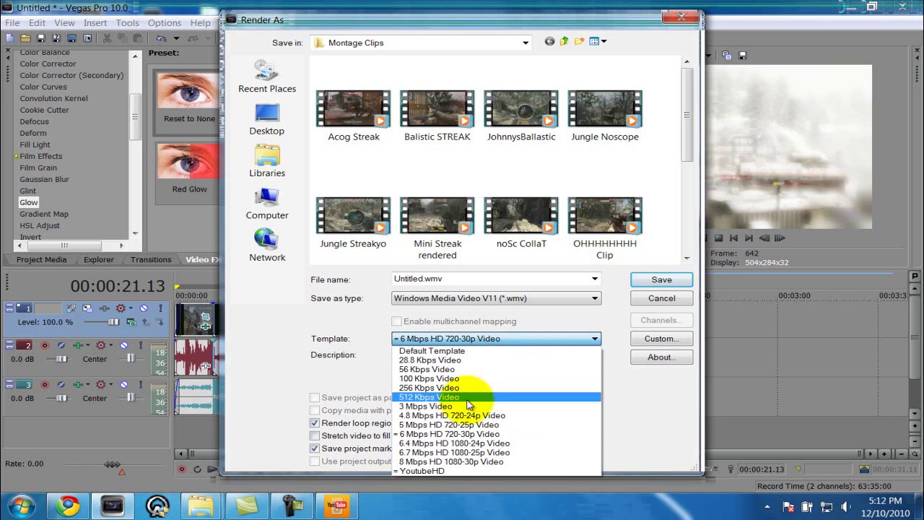
click(432, 470)
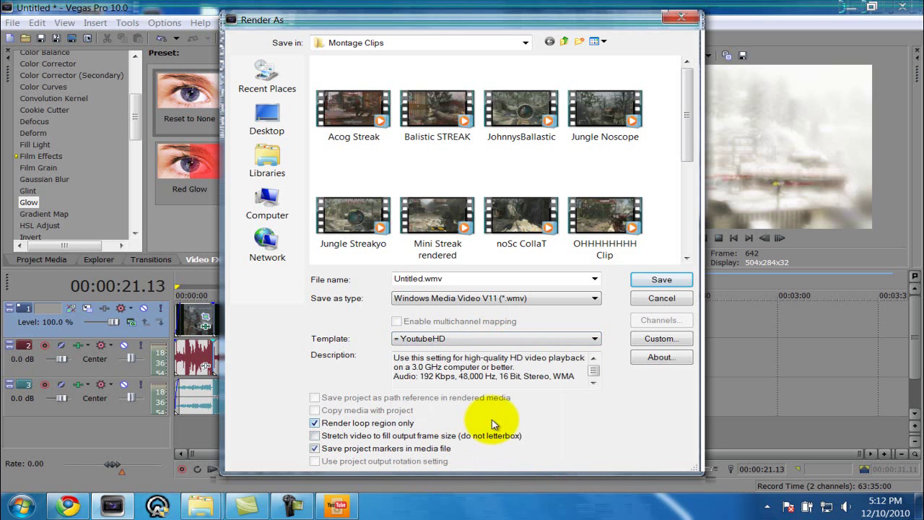